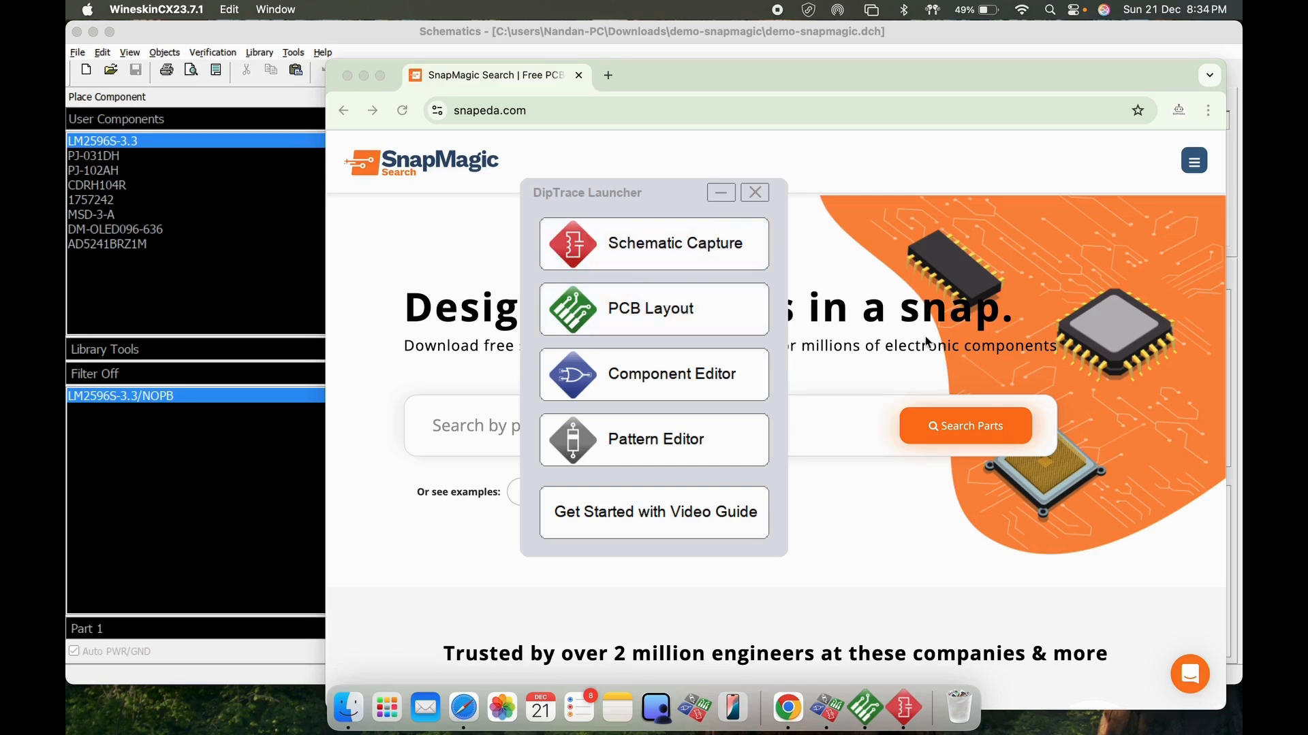
# Switch to Chrome and look over the SnapMagic Search home page, including the PCB tools it supports
pyautogui.click(843, 371)
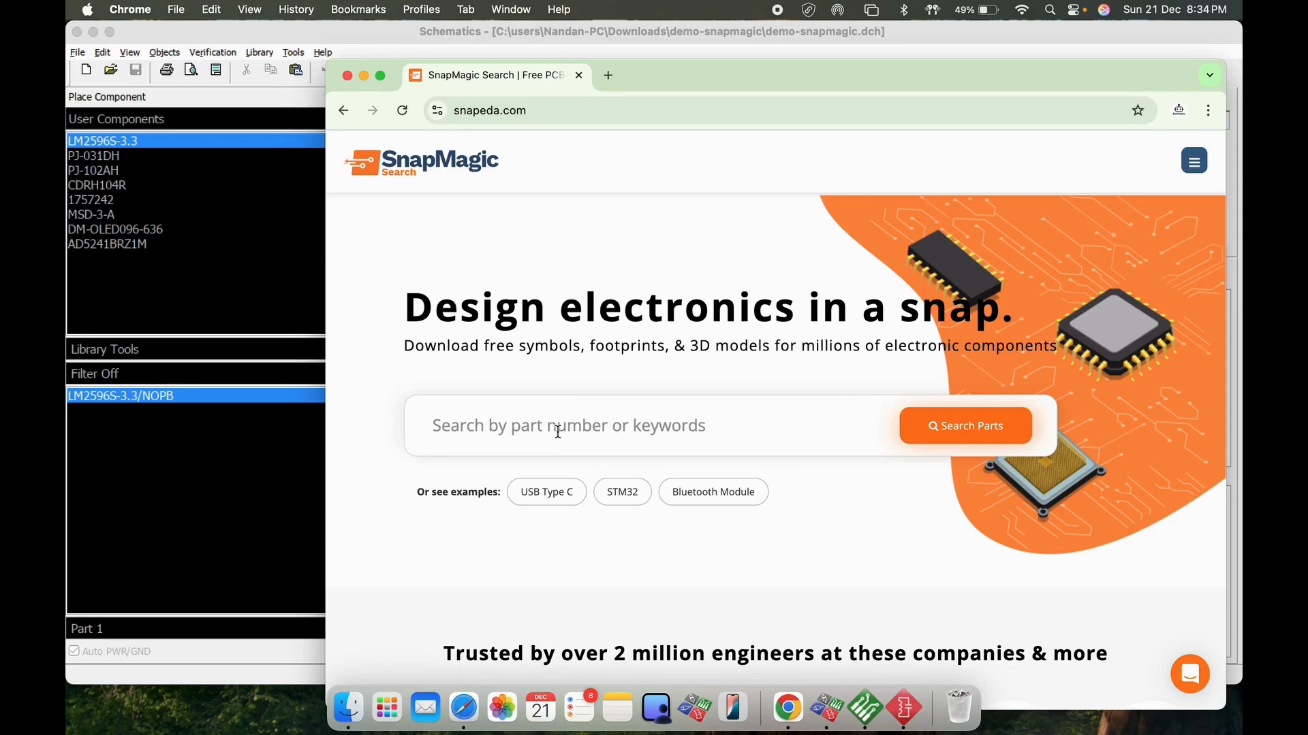
pyautogui.scroll(-5, 560, 436)
pyautogui.scroll(5, 560, 437)
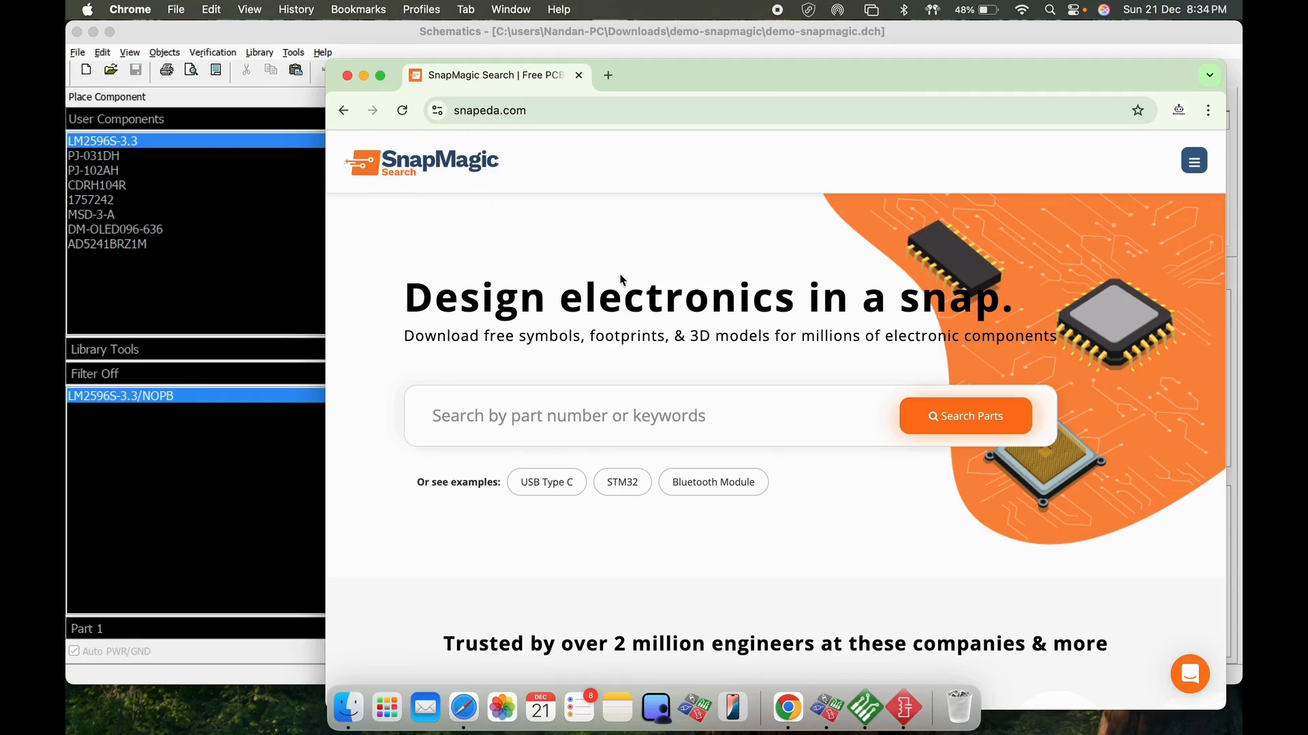
pyautogui.scroll(-2, 683, 412)
pyautogui.scroll(-15, 684, 416)
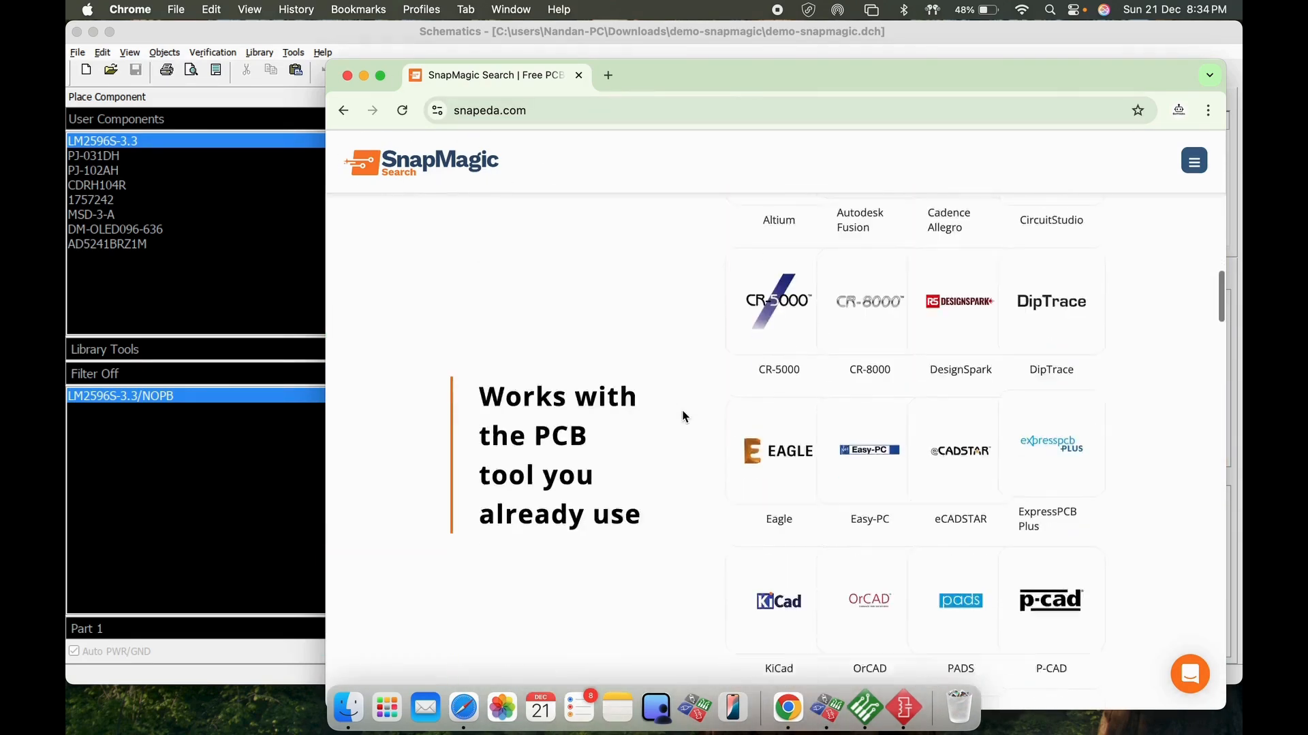
pyautogui.scroll(15, 684, 416)
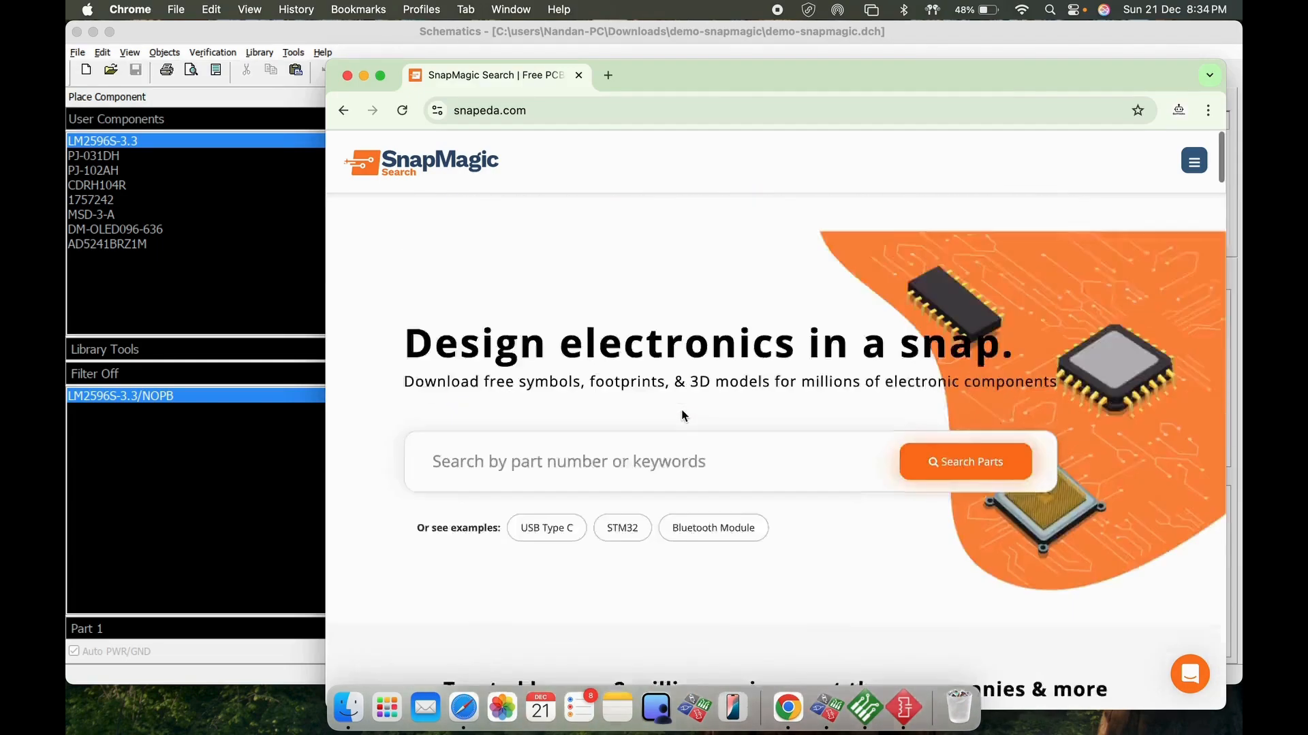
# Search SnapMagic for the part esp32-c3
pyautogui.click(541, 415)
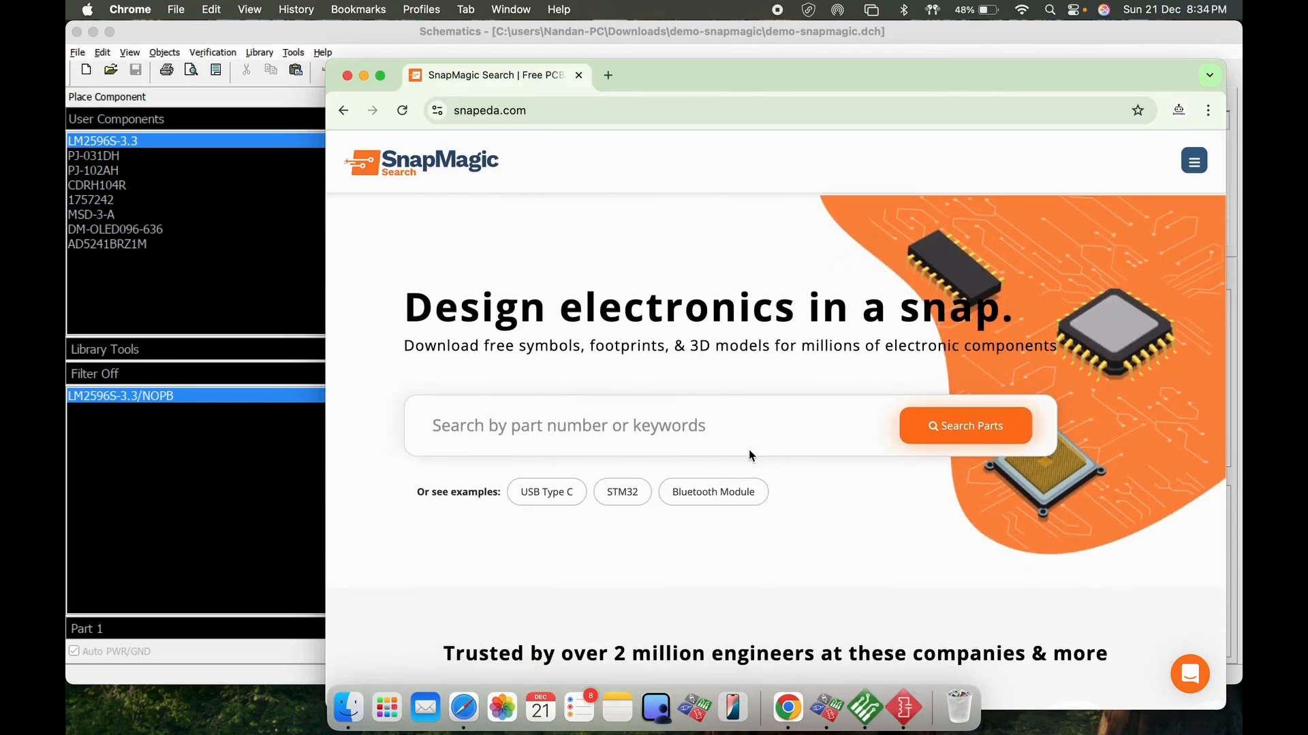
pyautogui.write('e')
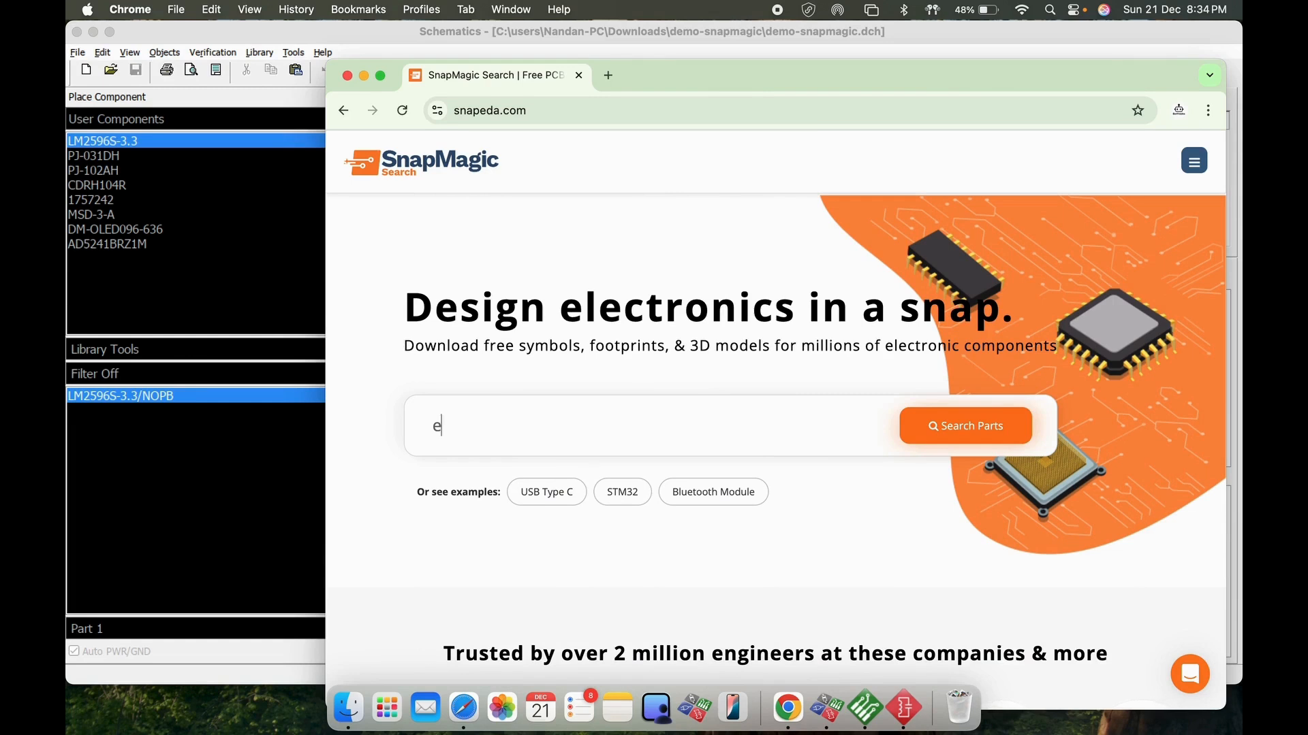
pyautogui.write('sp')
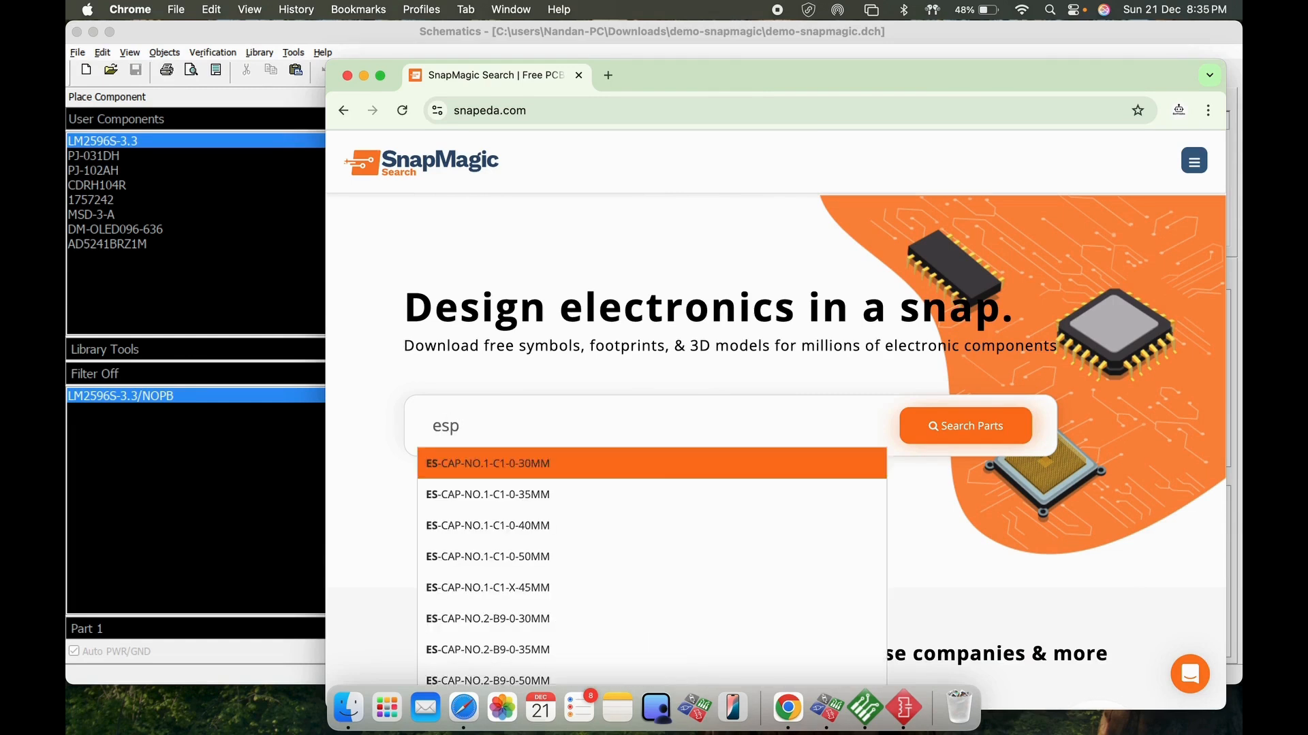
pyautogui.write('32-c')
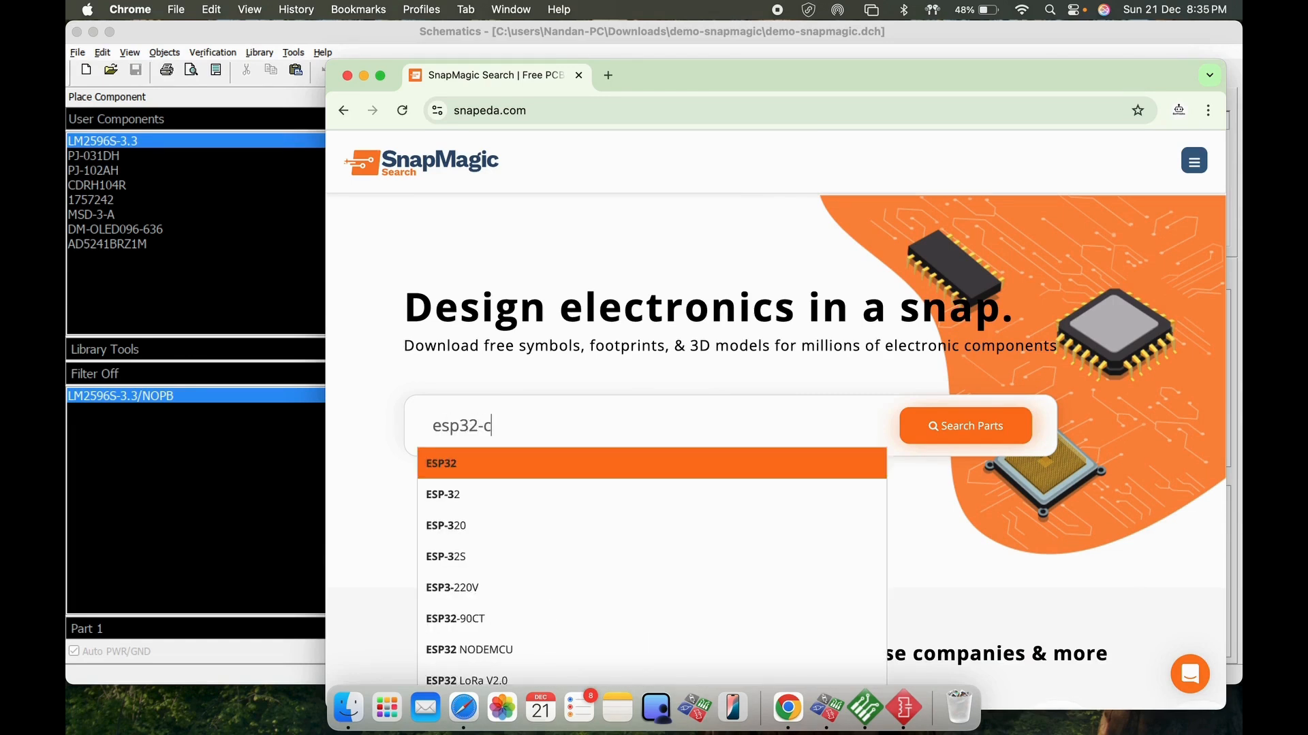
pyautogui.write('3')
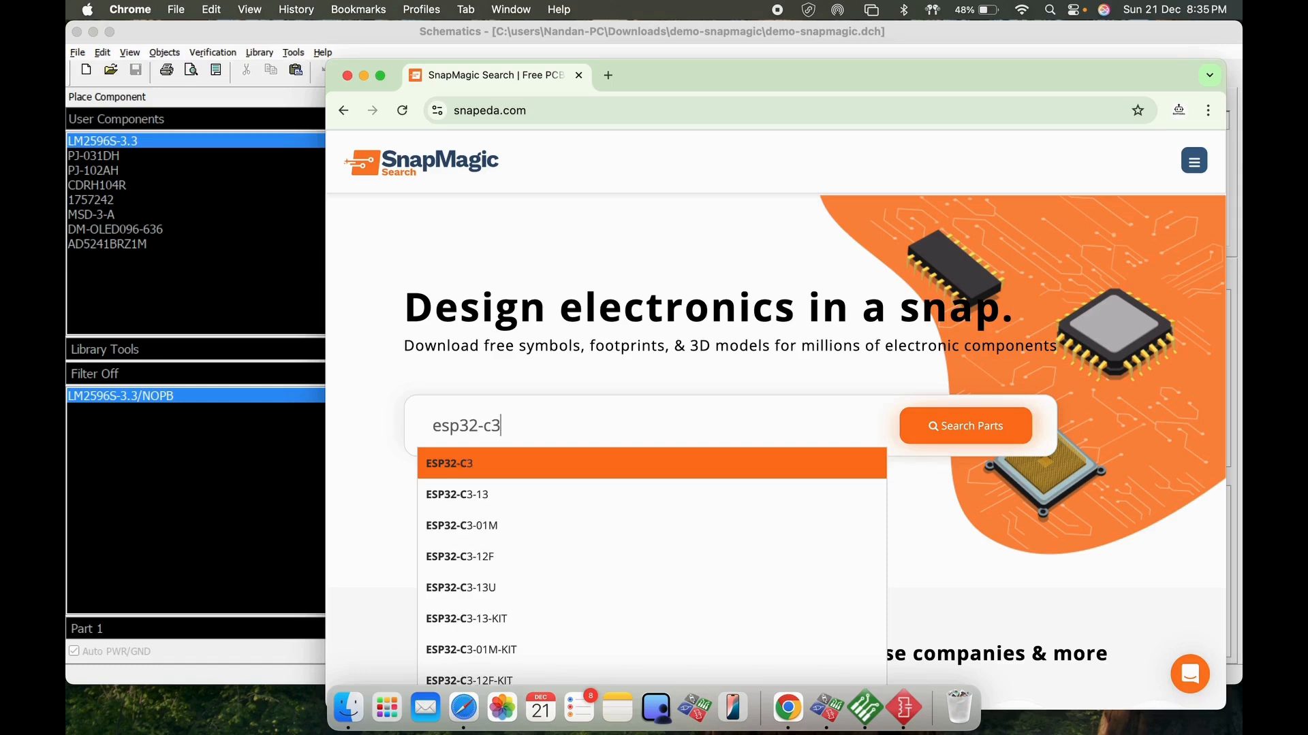
pyautogui.press('Return')
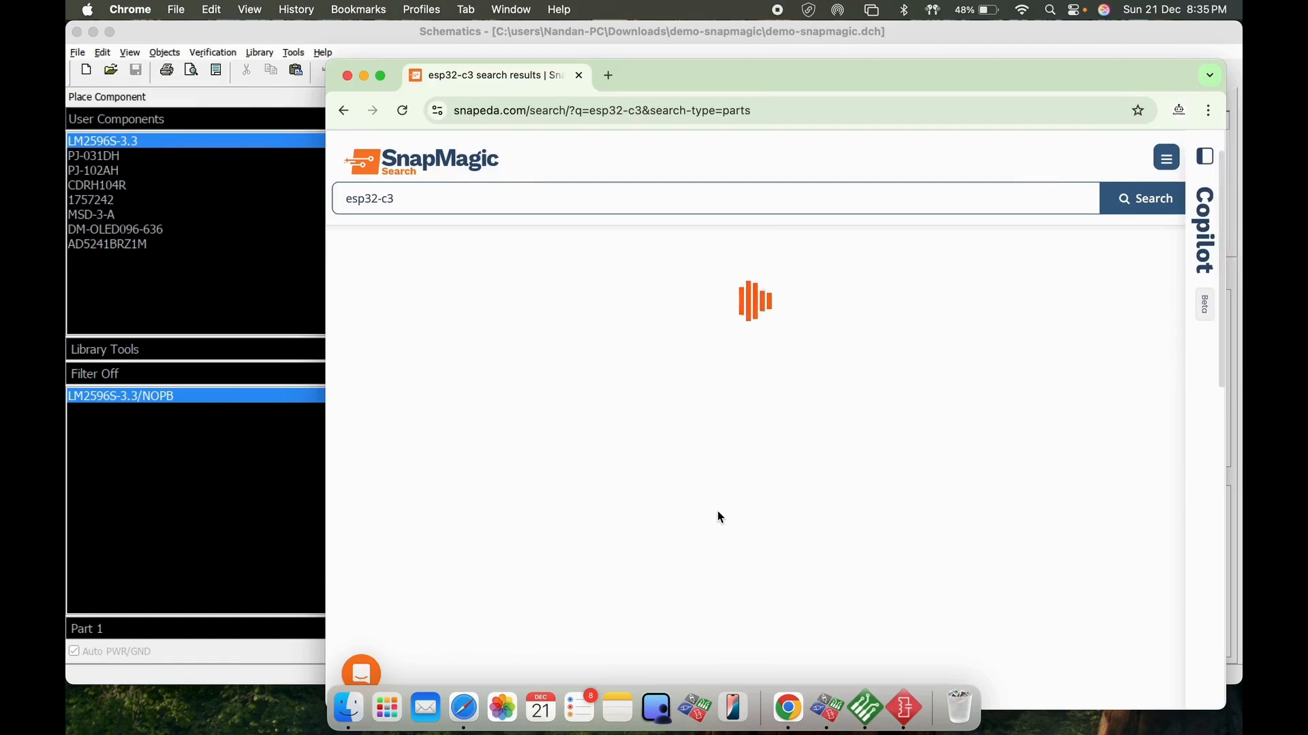
# Look through the esp32-c3 search results and open the ESP32-C3-WROOM-02-H4 part page
pyautogui.scroll(-7, 719, 517)
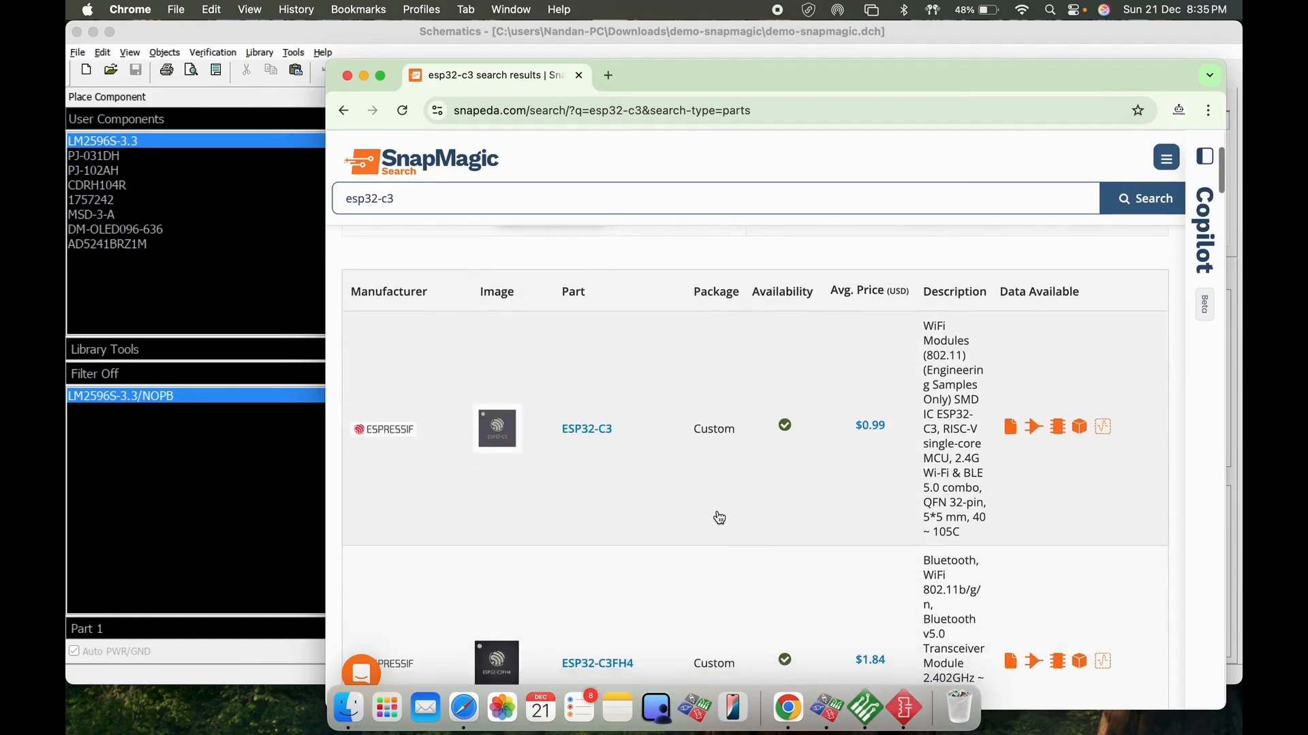
pyautogui.scroll(-2, 719, 517)
pyautogui.scroll(6, 719, 511)
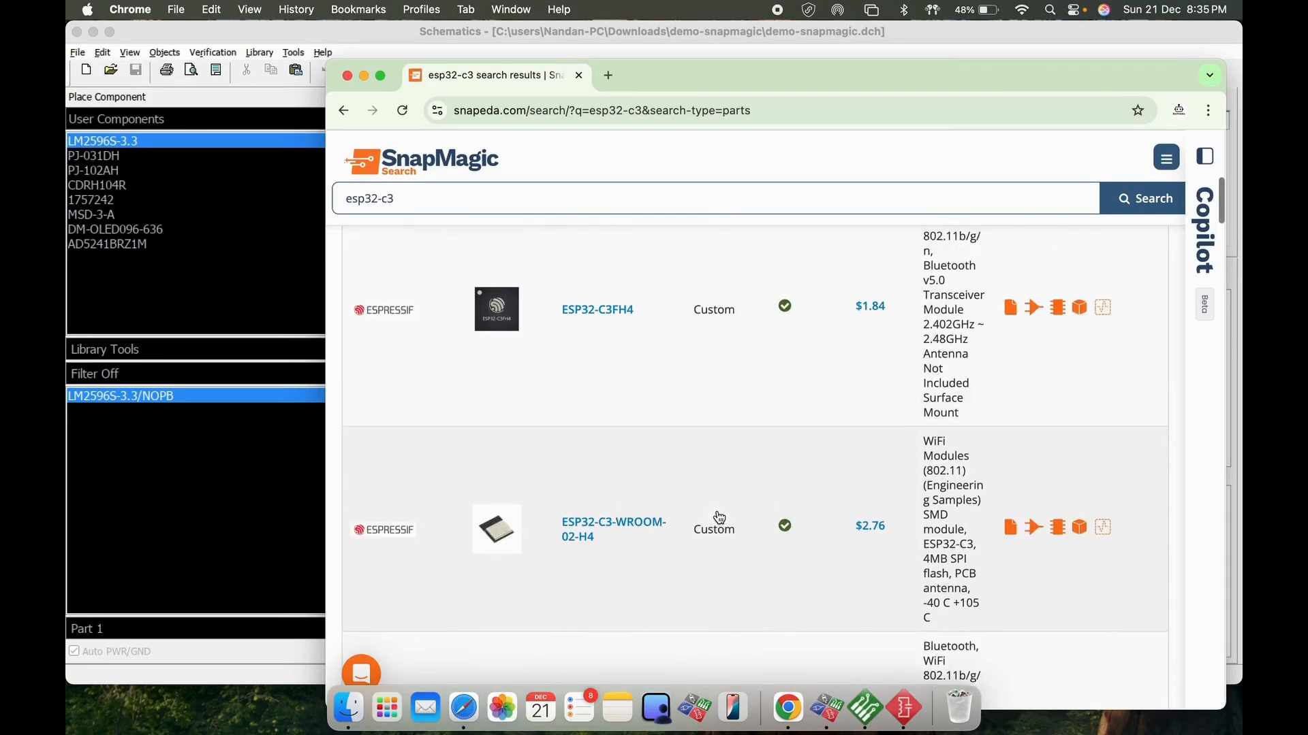
pyautogui.scroll(-3, 720, 505)
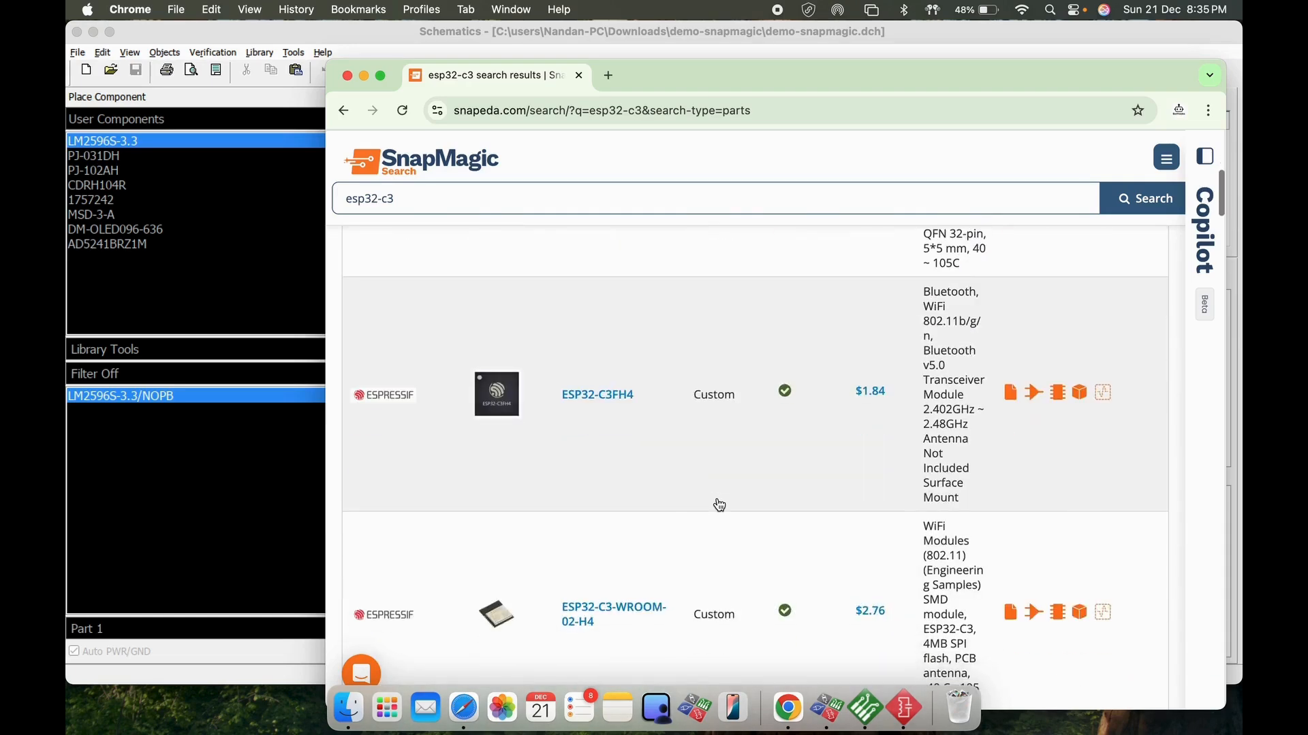
pyautogui.scroll(3, 720, 505)
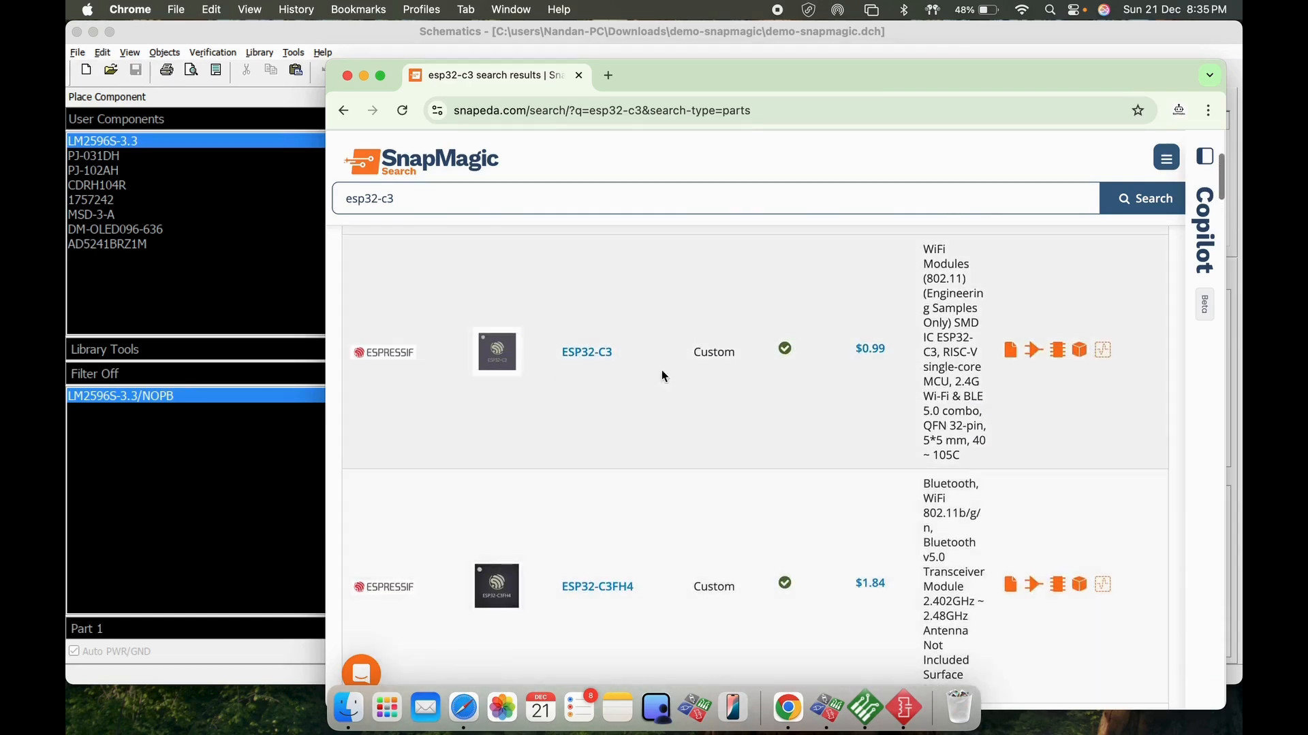
pyautogui.scroll(-7, 797, 557)
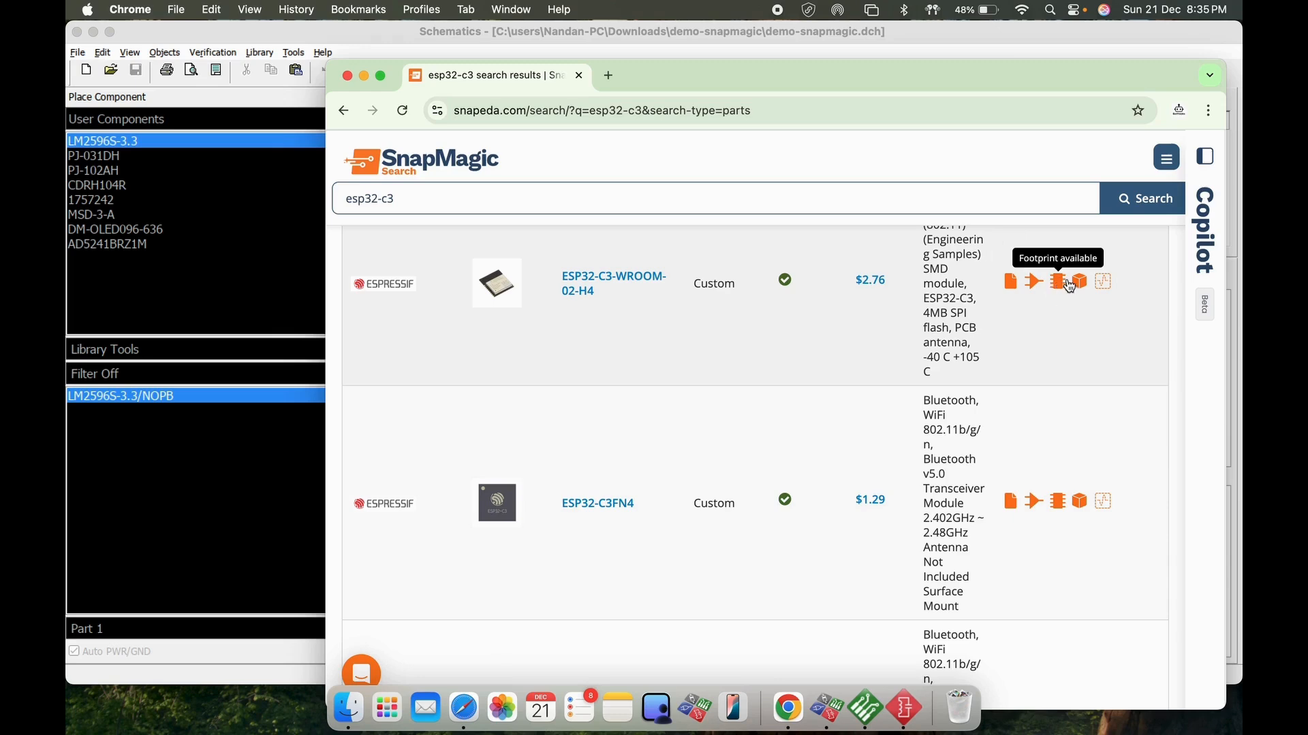
pyautogui.click(1036, 282)
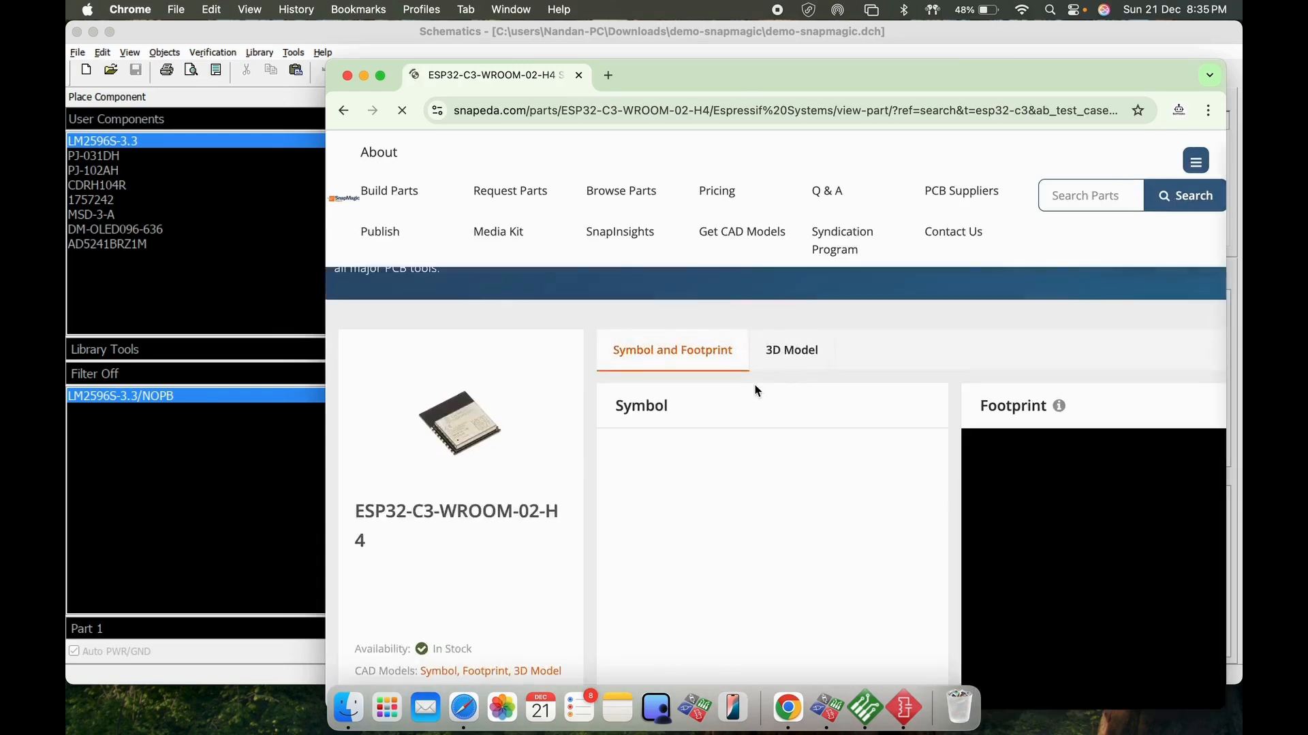
# Review the download formats for the ESP32-C3-WROOM-02-H4 symbol and footprint, and request them in DipTrace format
pyautogui.scroll(-7, 757, 391)
pyautogui.scroll(5, 756, 392)
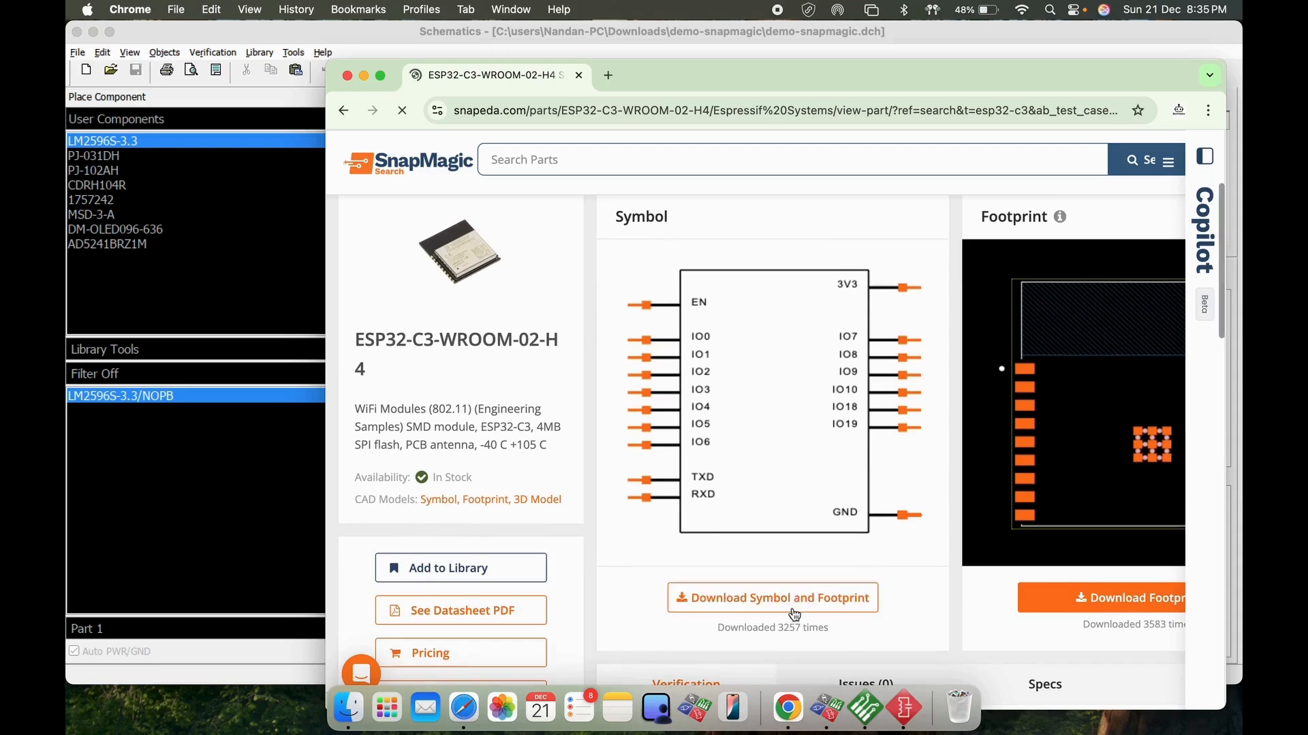
pyautogui.click(814, 597)
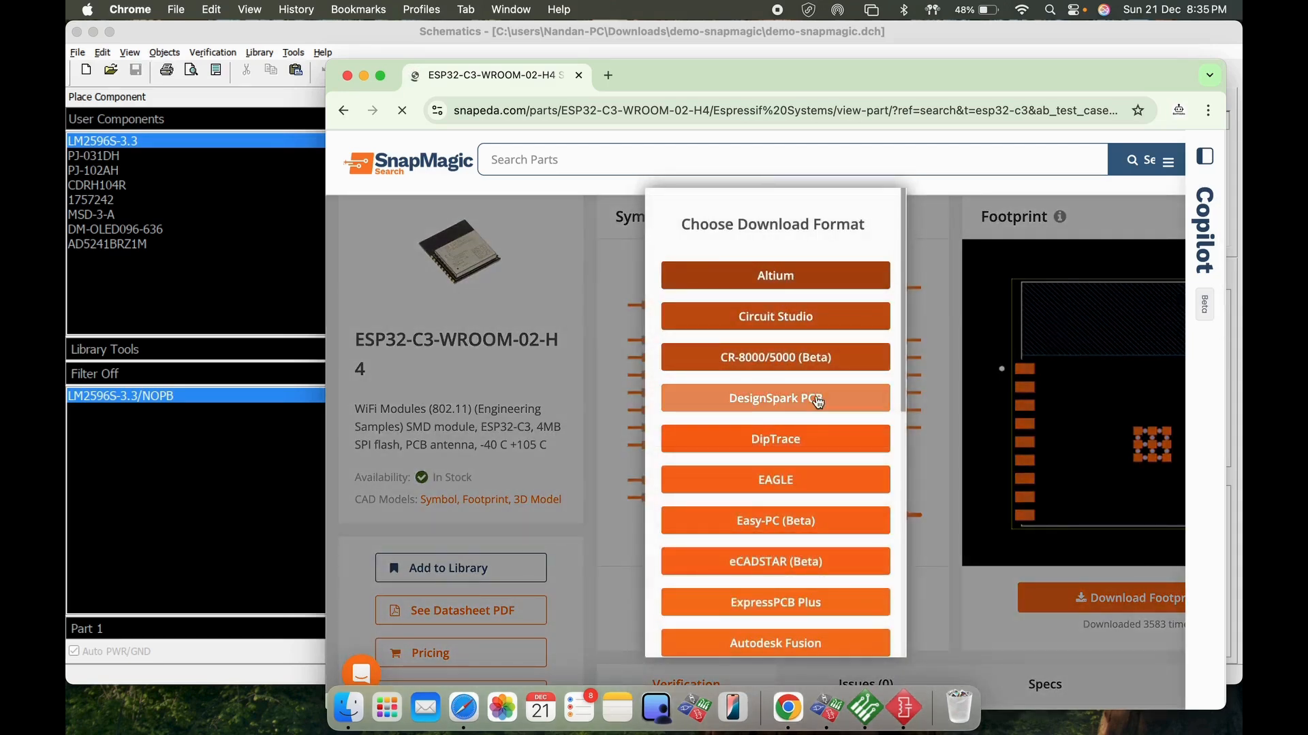
pyautogui.scroll(-5, 775, 516)
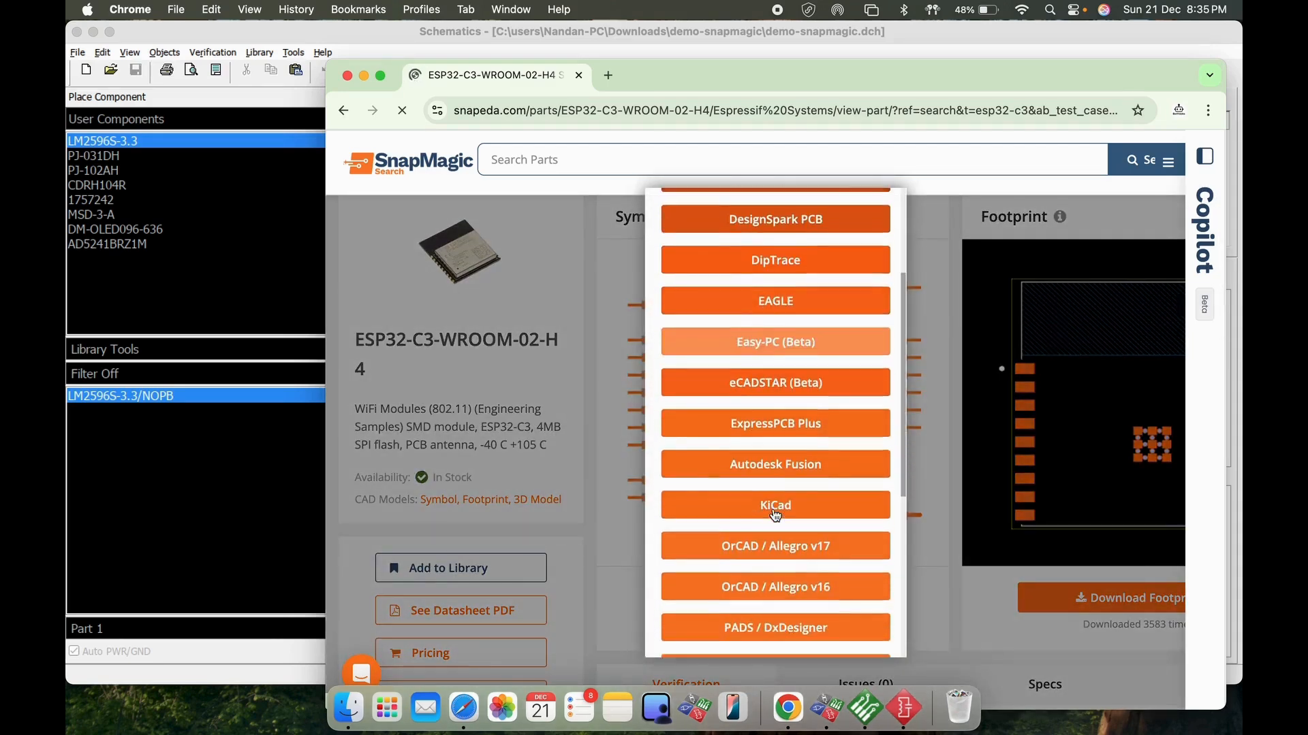
pyautogui.scroll(-4, 775, 515)
pyautogui.scroll(6, 774, 514)
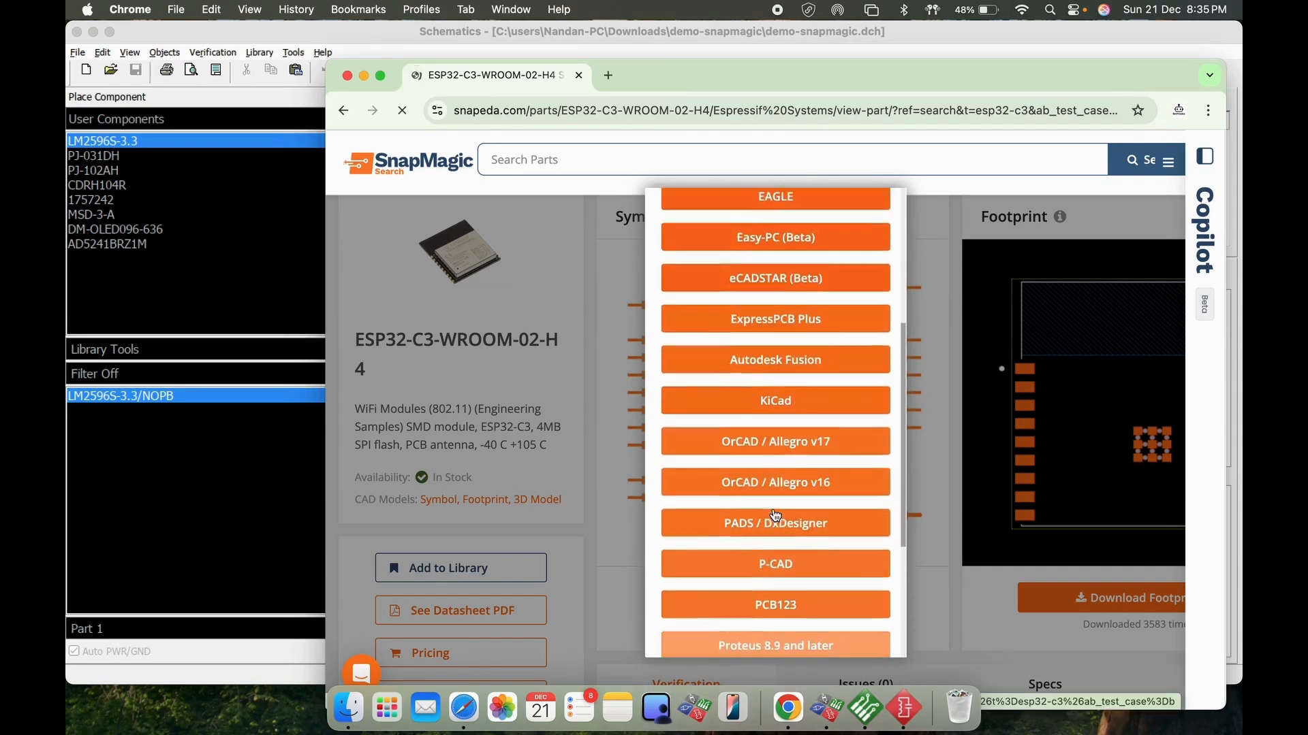
pyautogui.scroll(6, 774, 509)
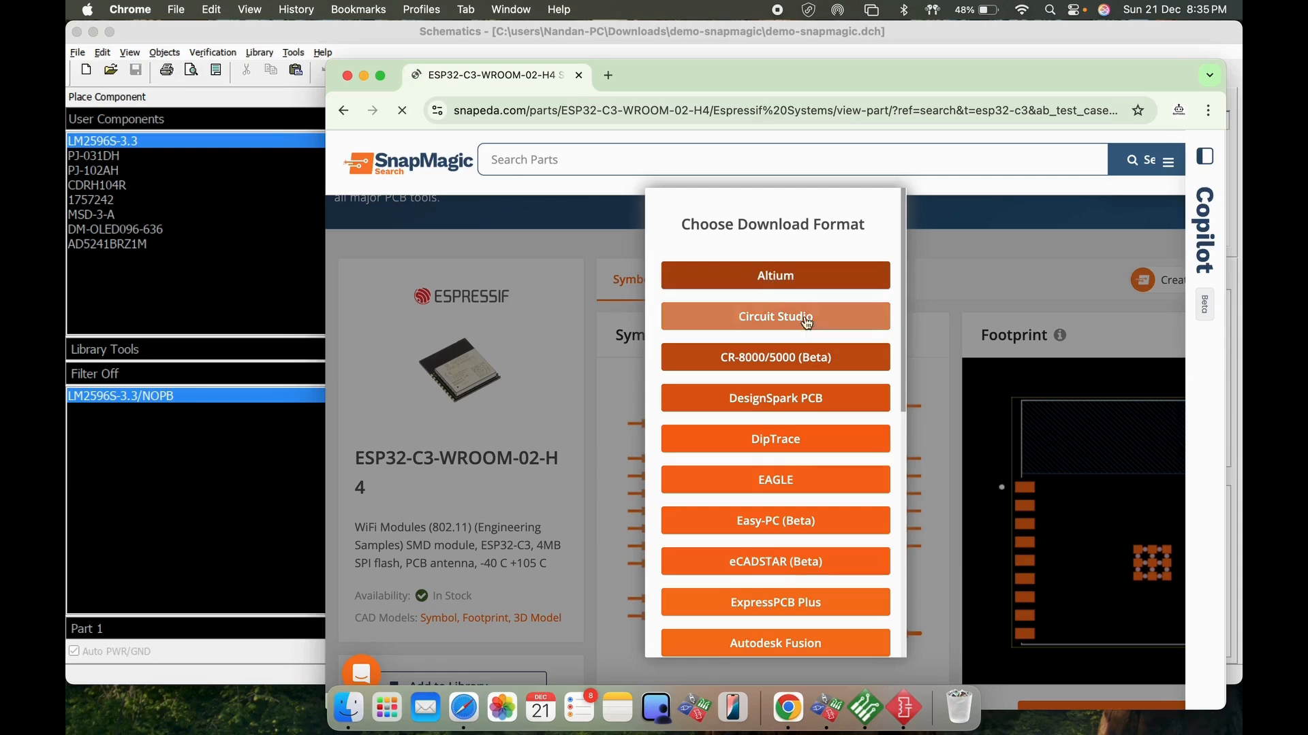
pyautogui.scroll(-3, 796, 485)
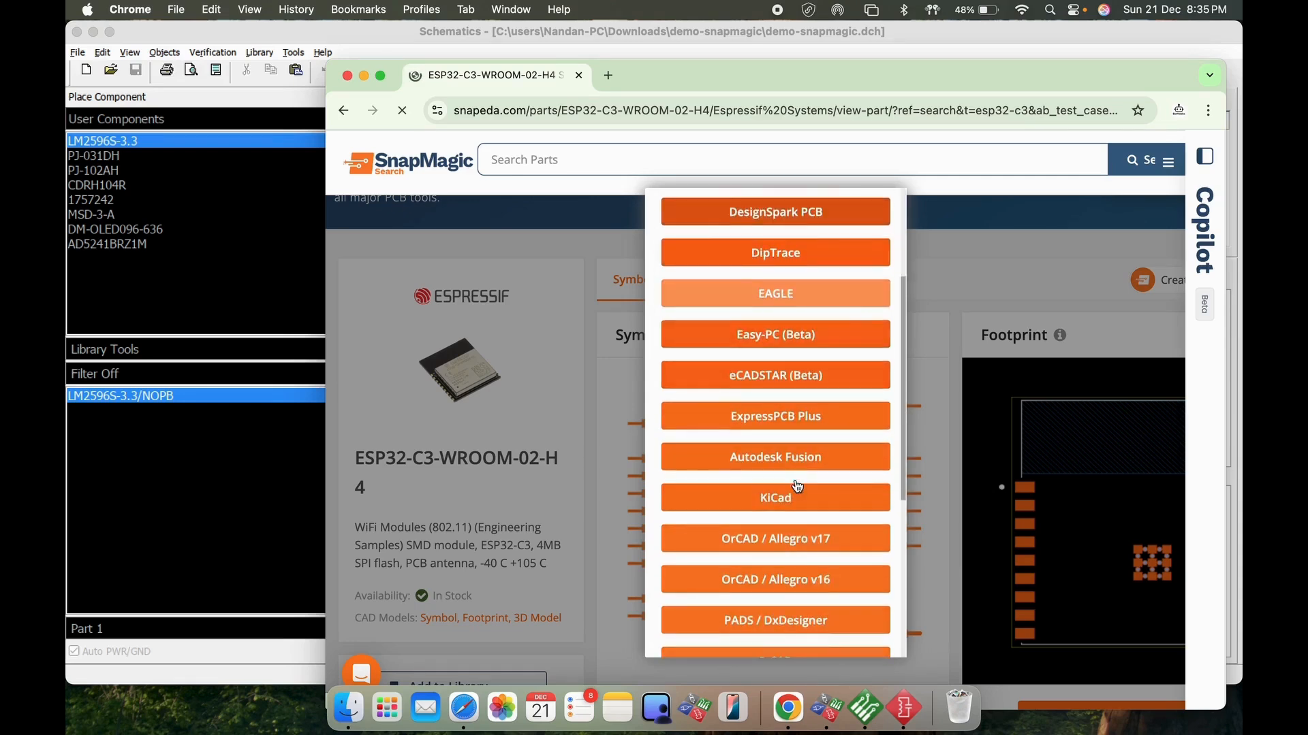
pyautogui.scroll(-1, 797, 486)
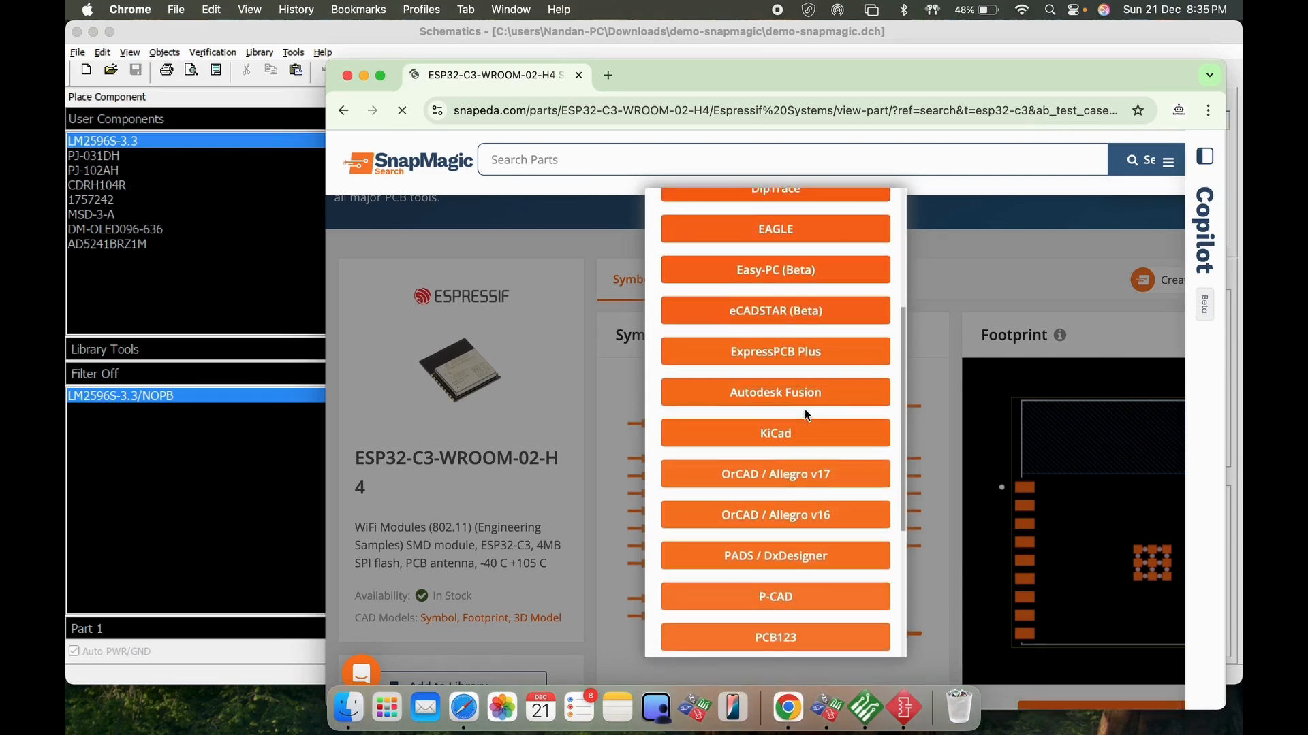
pyautogui.scroll(-4, 806, 417)
pyautogui.scroll(8, 806, 417)
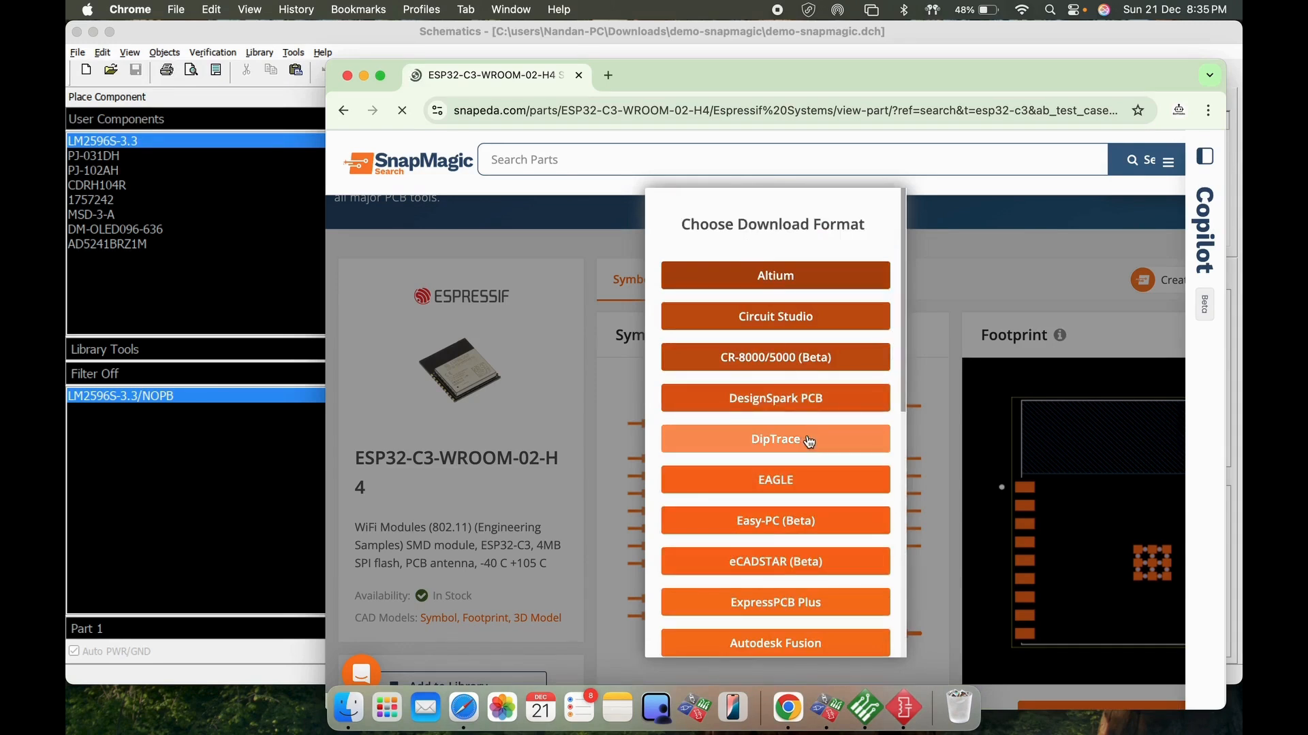
pyautogui.click(808, 439)
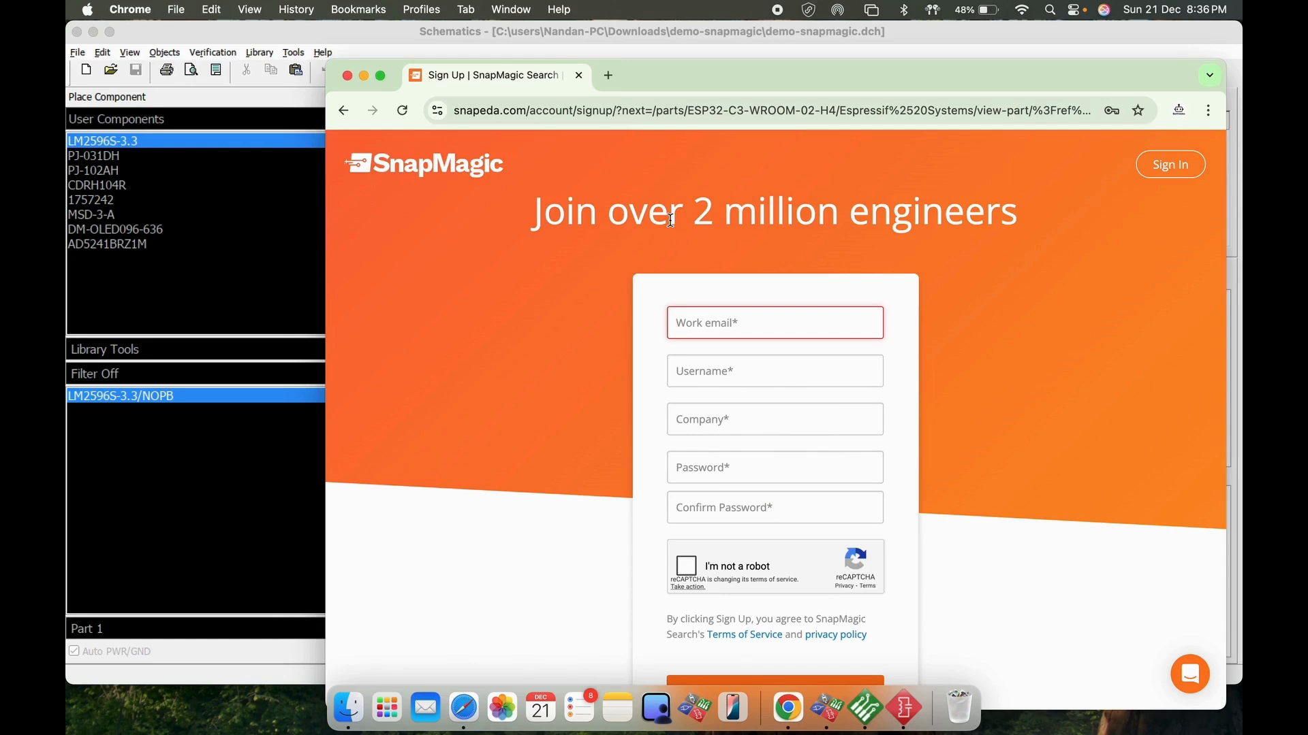
# Minimize the browser, return to the DipTrace schematic, and open the SnapMagic search from the component search filter
pyautogui.click(364, 76)
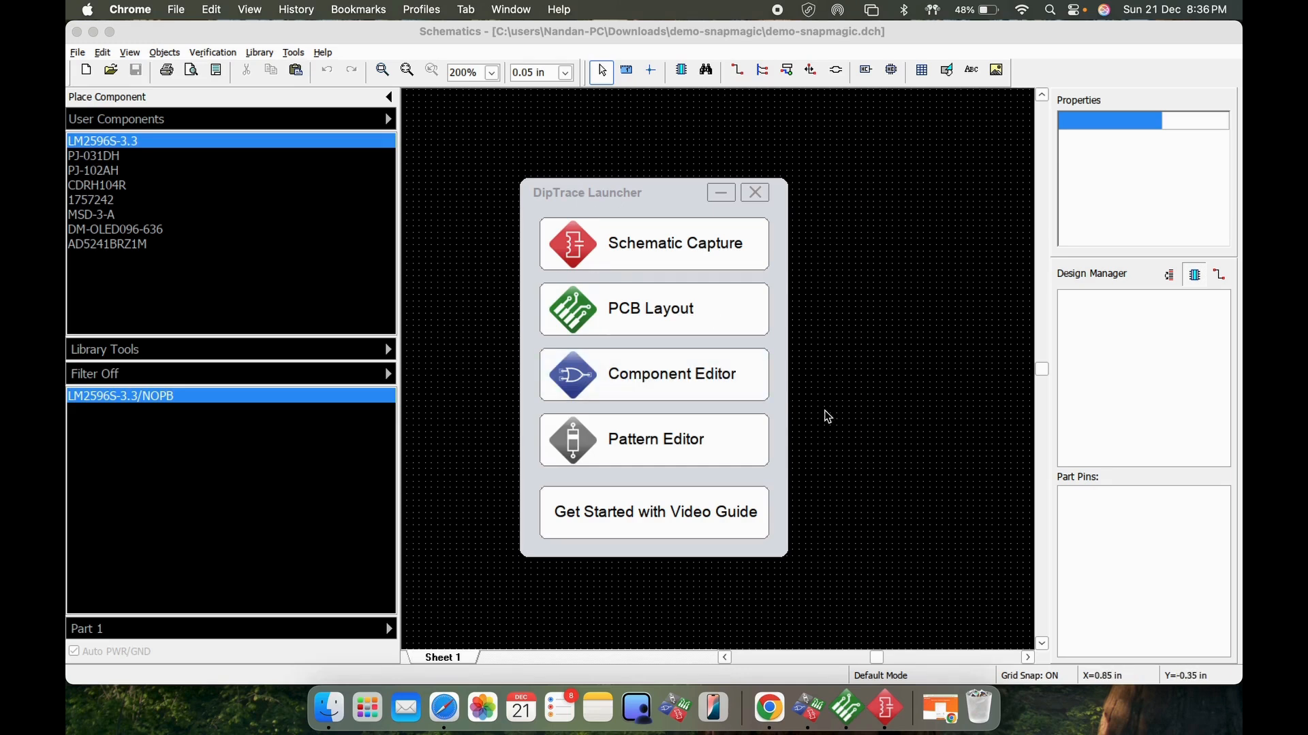
pyautogui.click(905, 519)
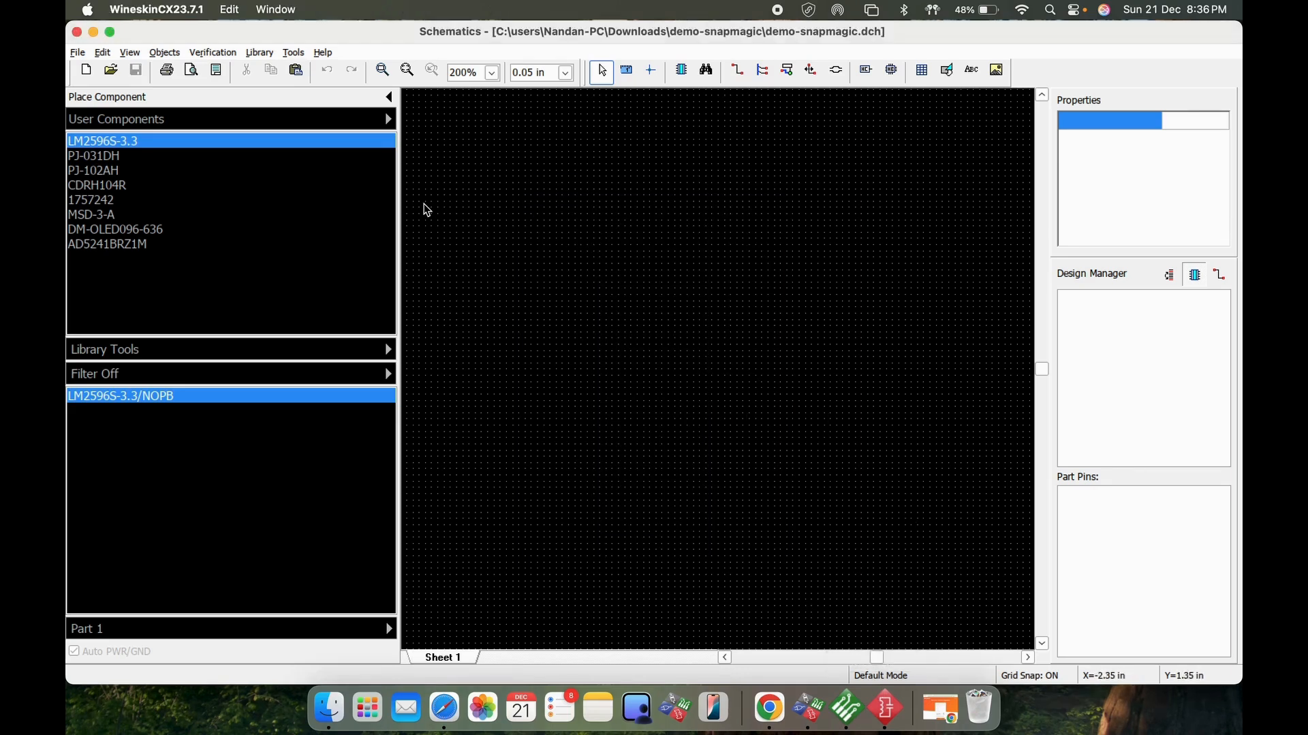
pyautogui.click(707, 70)
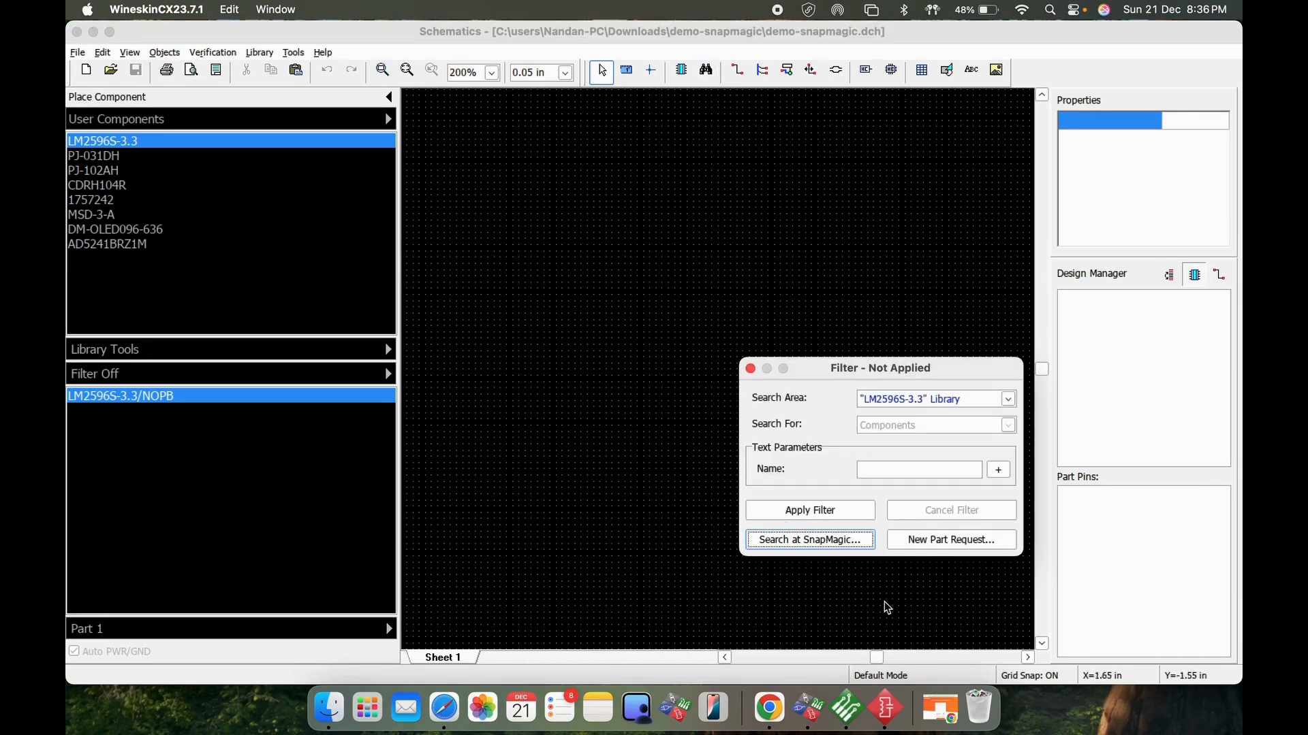
pyautogui.click(811, 541)
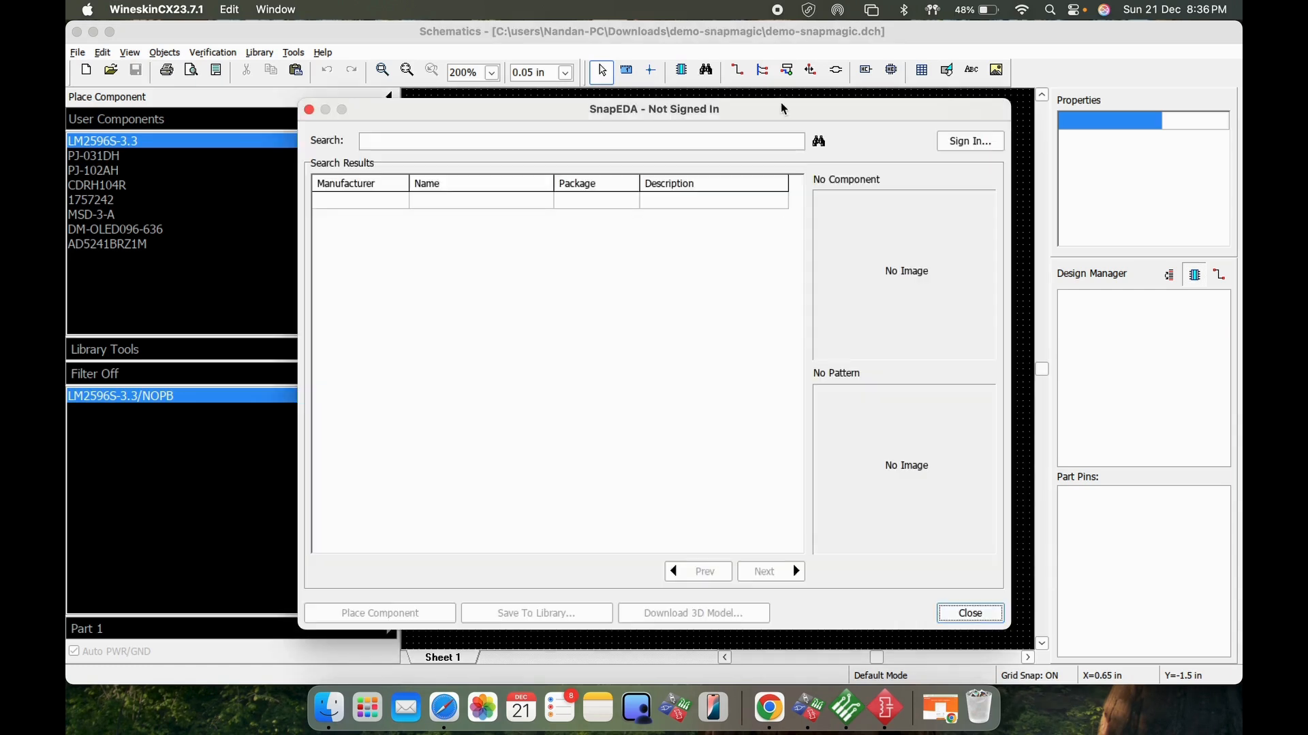
# Sign in to the SnapMagic account with the saved credentials and search for esp32-c3
pyautogui.click(987, 145)
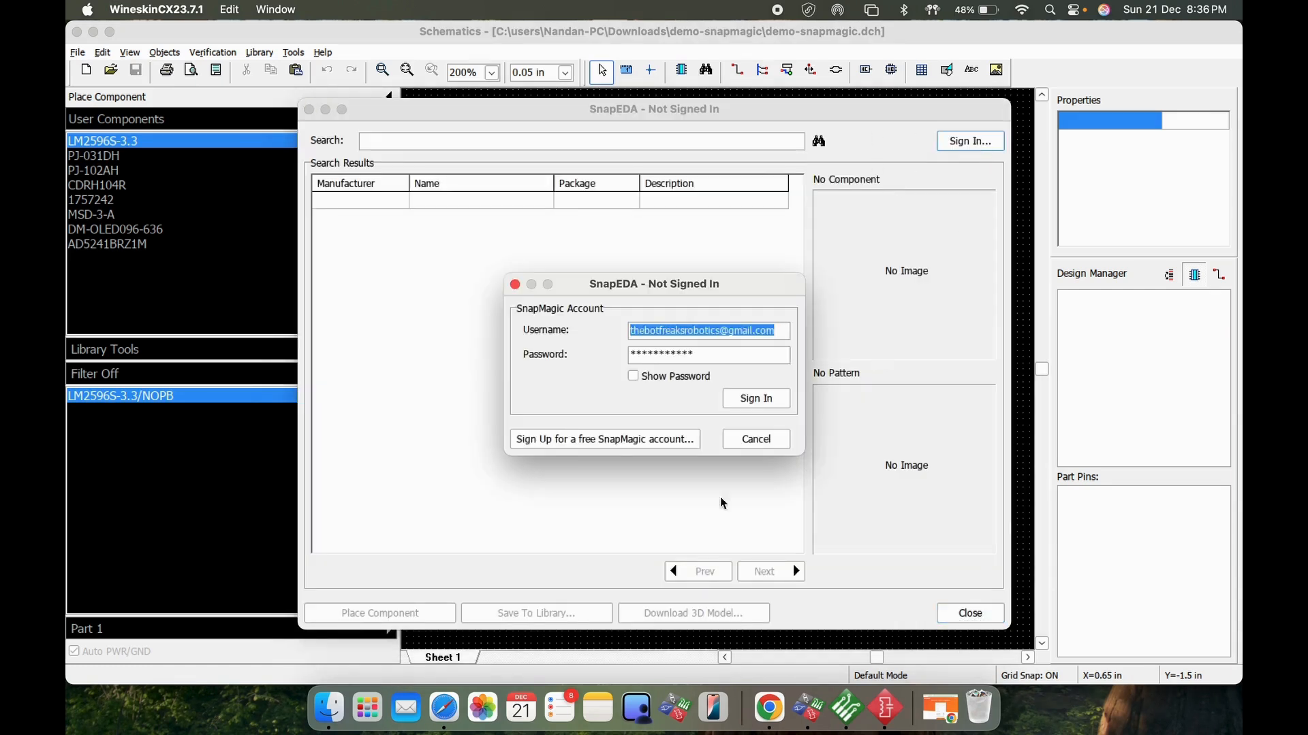
pyautogui.click(756, 406)
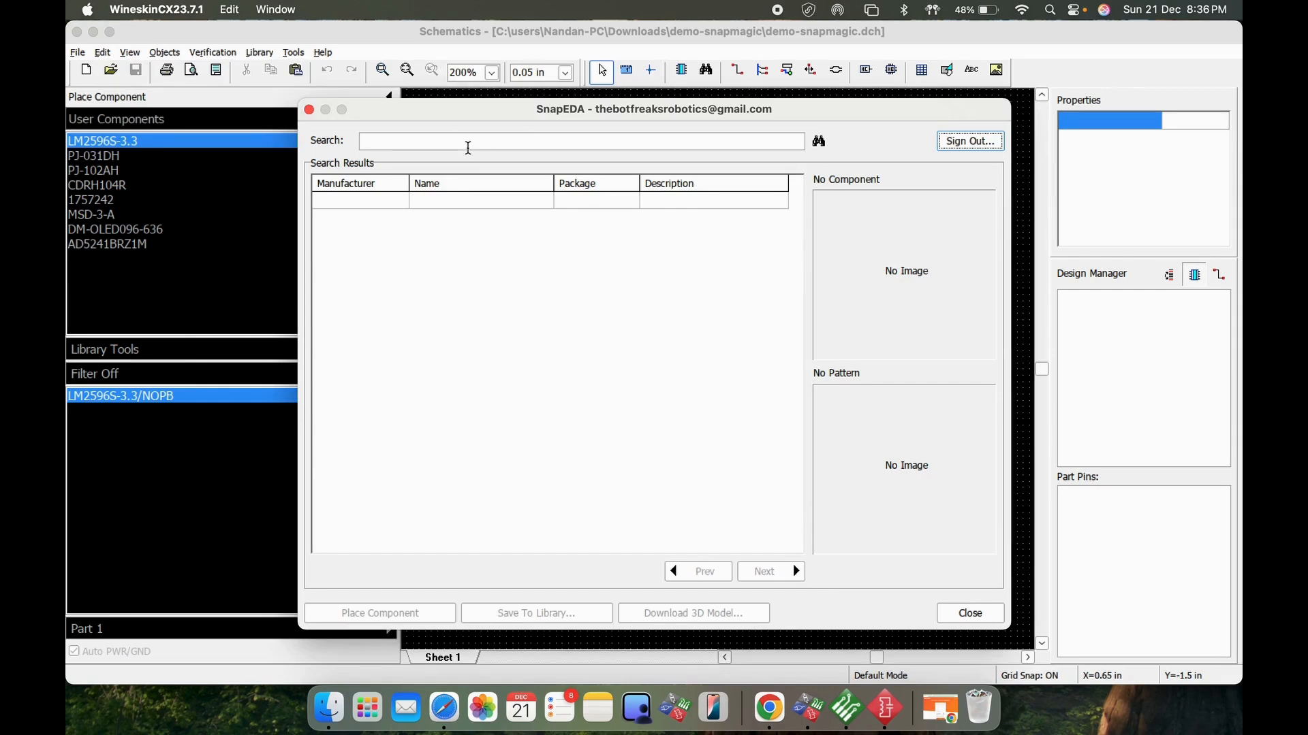
pyautogui.click(468, 145)
pyautogui.write('esp32-c3')
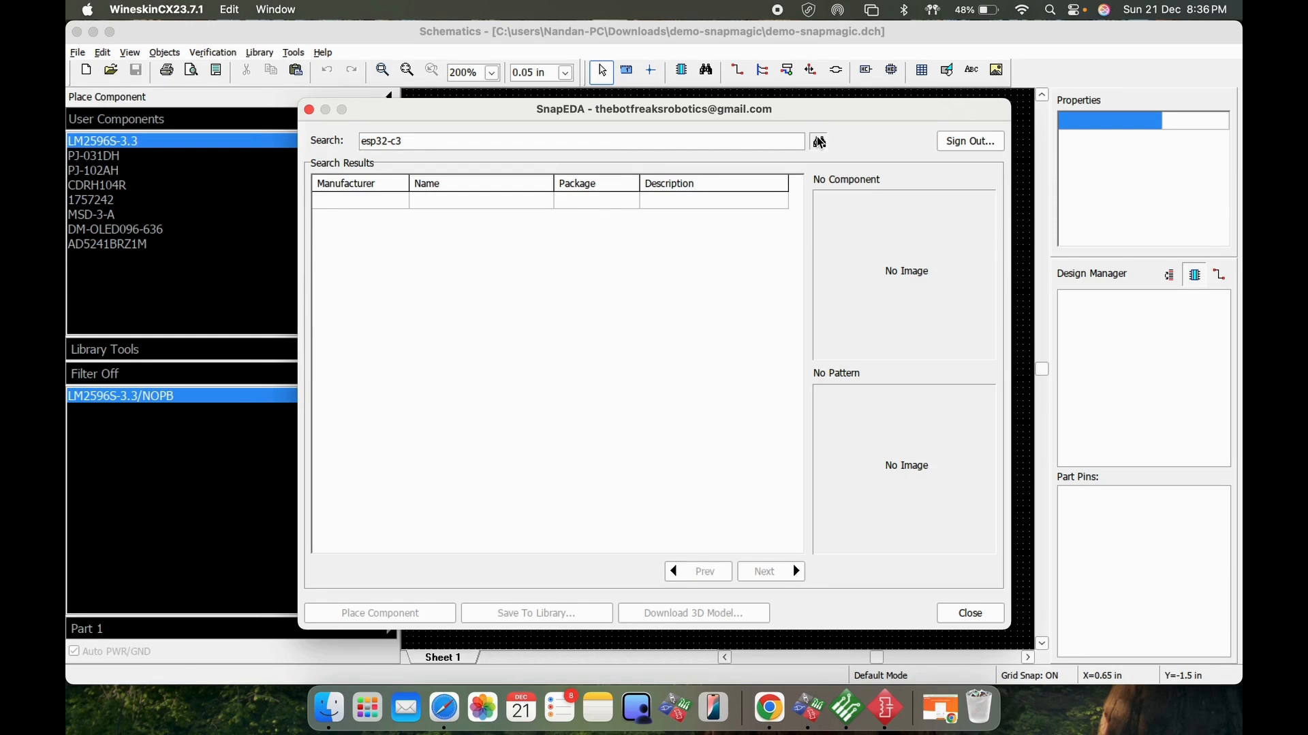
pyautogui.click(819, 141)
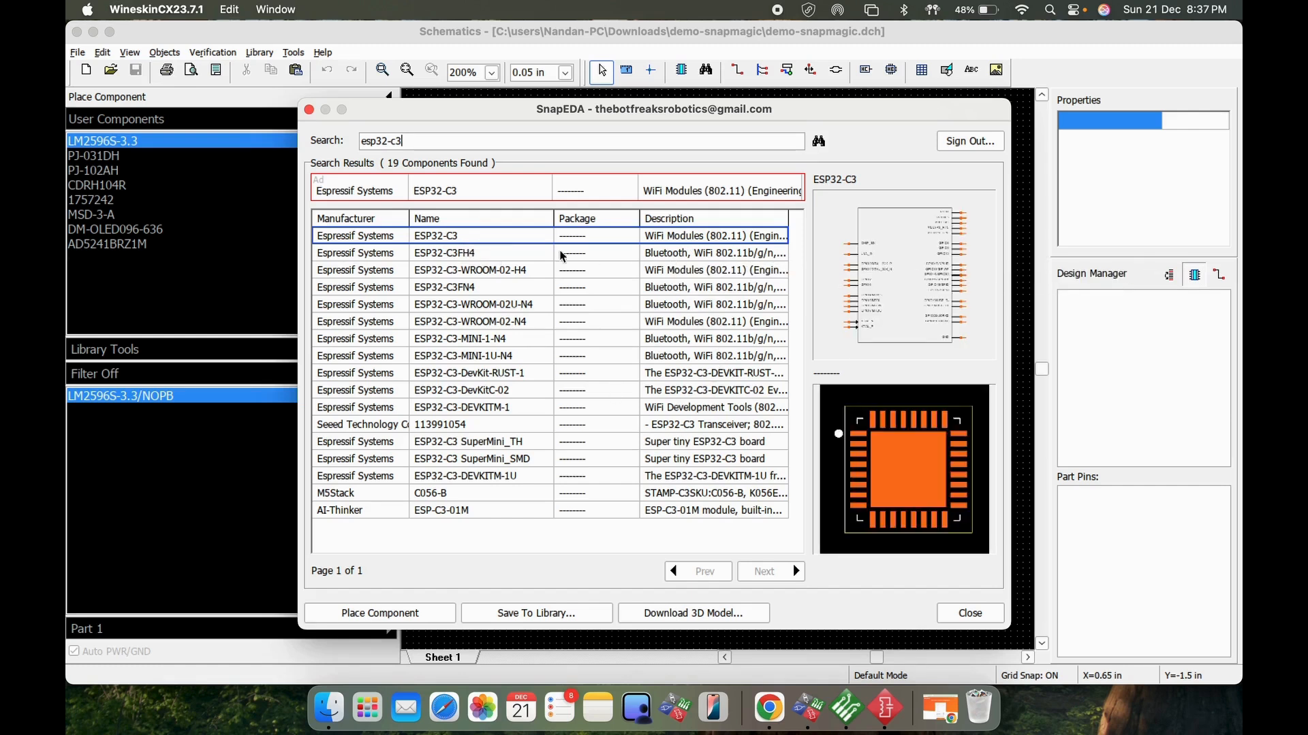
# Compare the symbol and footprint previews of ESP32-C3-WROOM-02-H4 and ESP32-C3FH4 in the search results
pyautogui.click(452, 272)
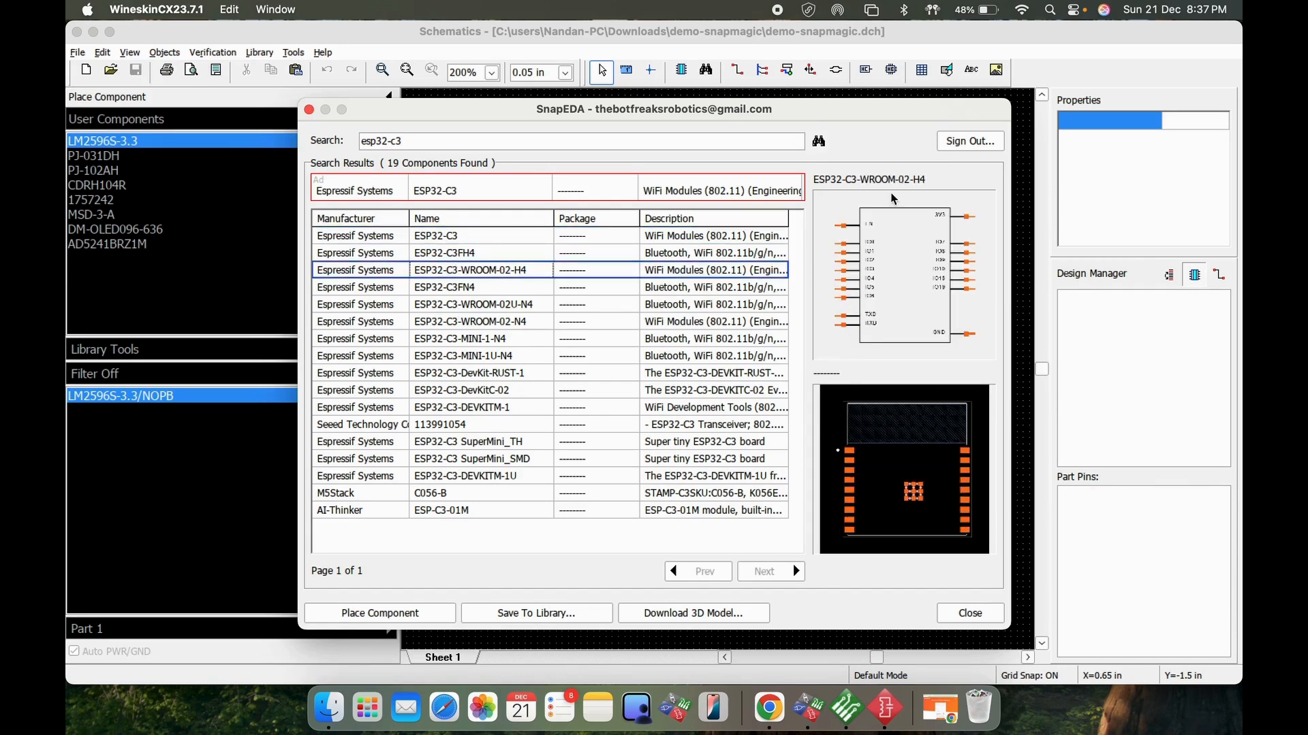
pyautogui.click(433, 254)
pyautogui.click(432, 271)
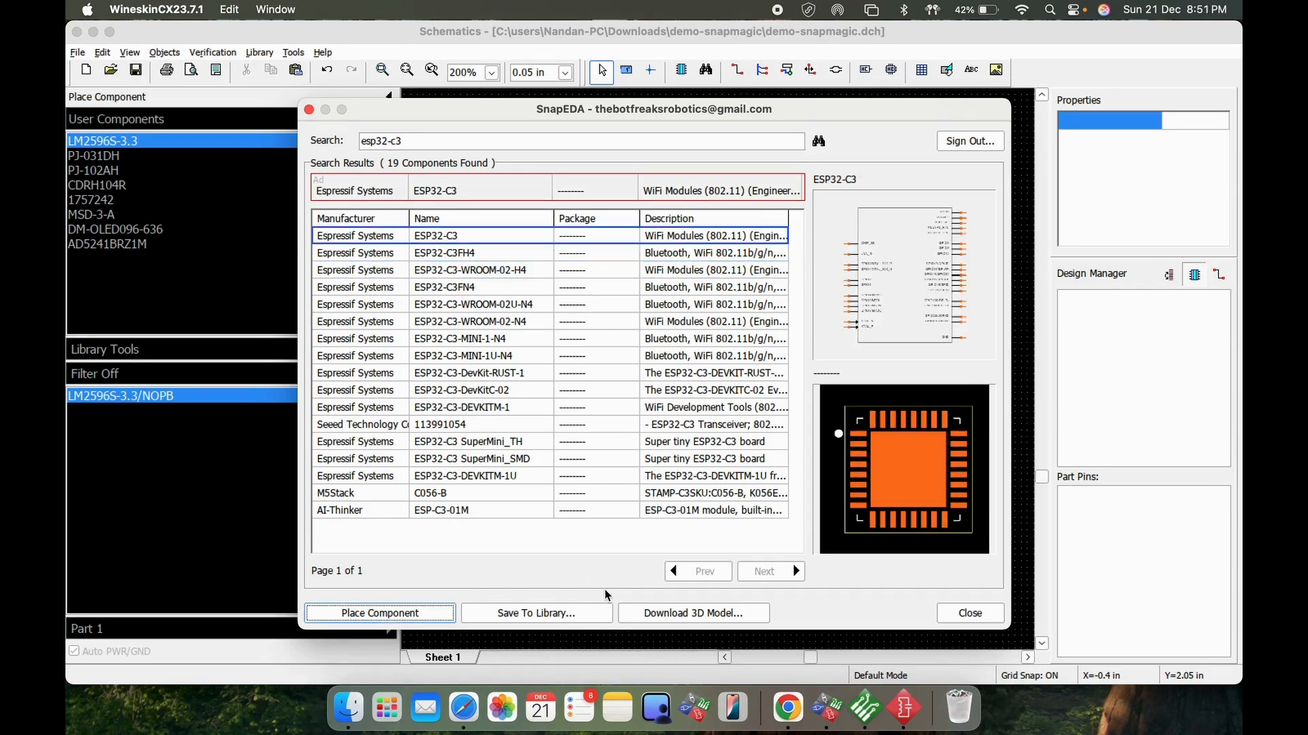
# Place the ESP32-C3 symbol from the search results on the schematic as a trial, and delete it
pyautogui.click(551, 614)
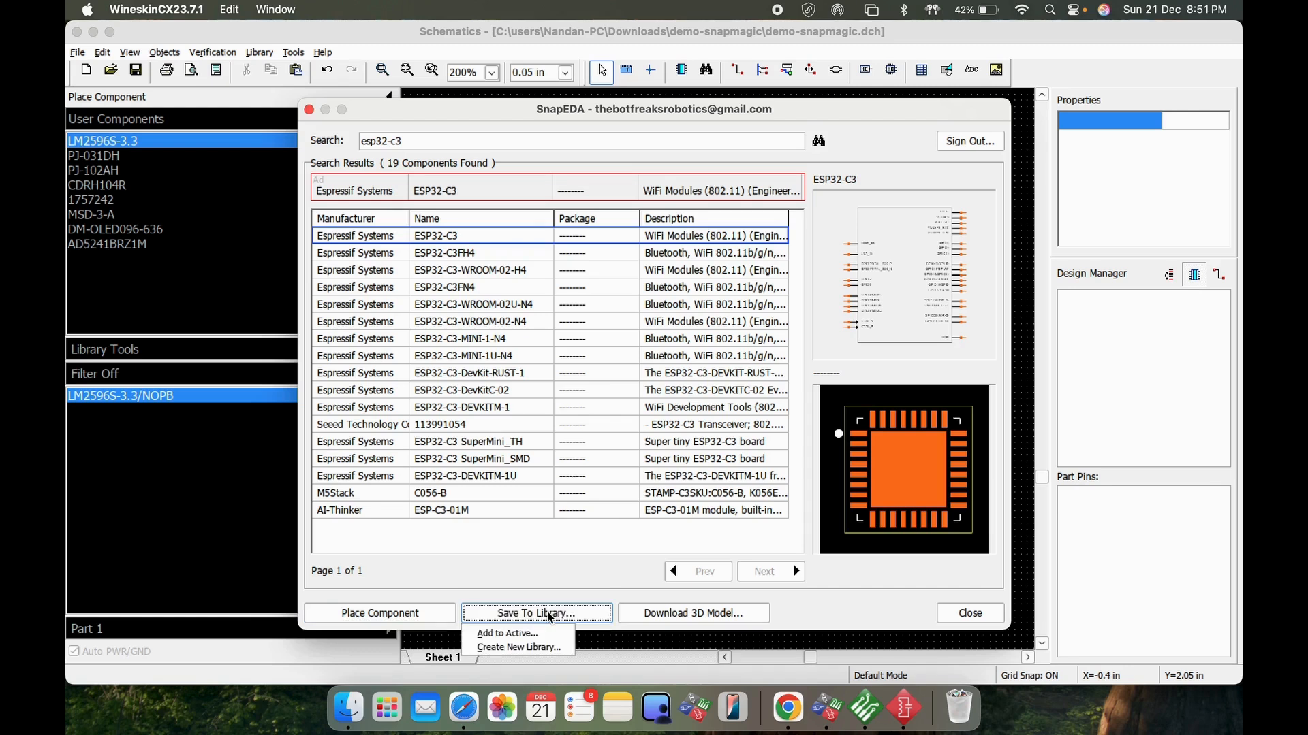
pyautogui.click(480, 587)
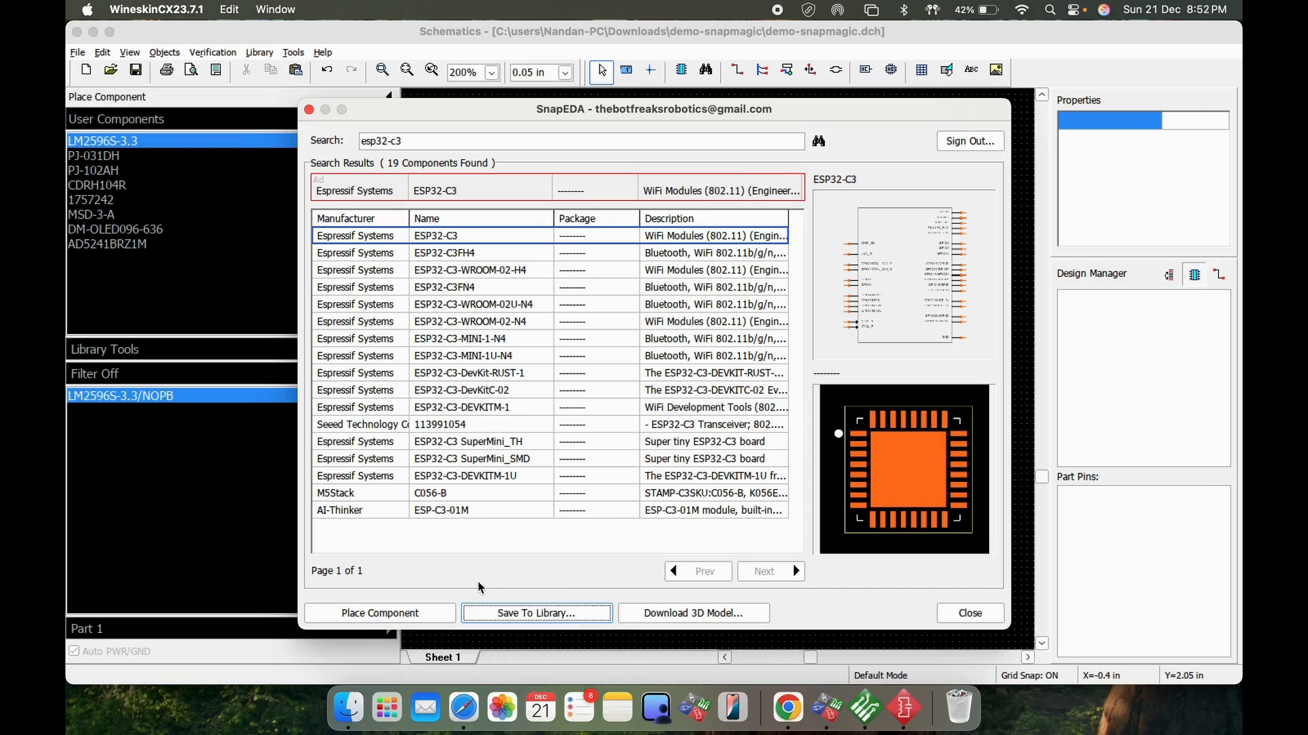
pyautogui.click(410, 613)
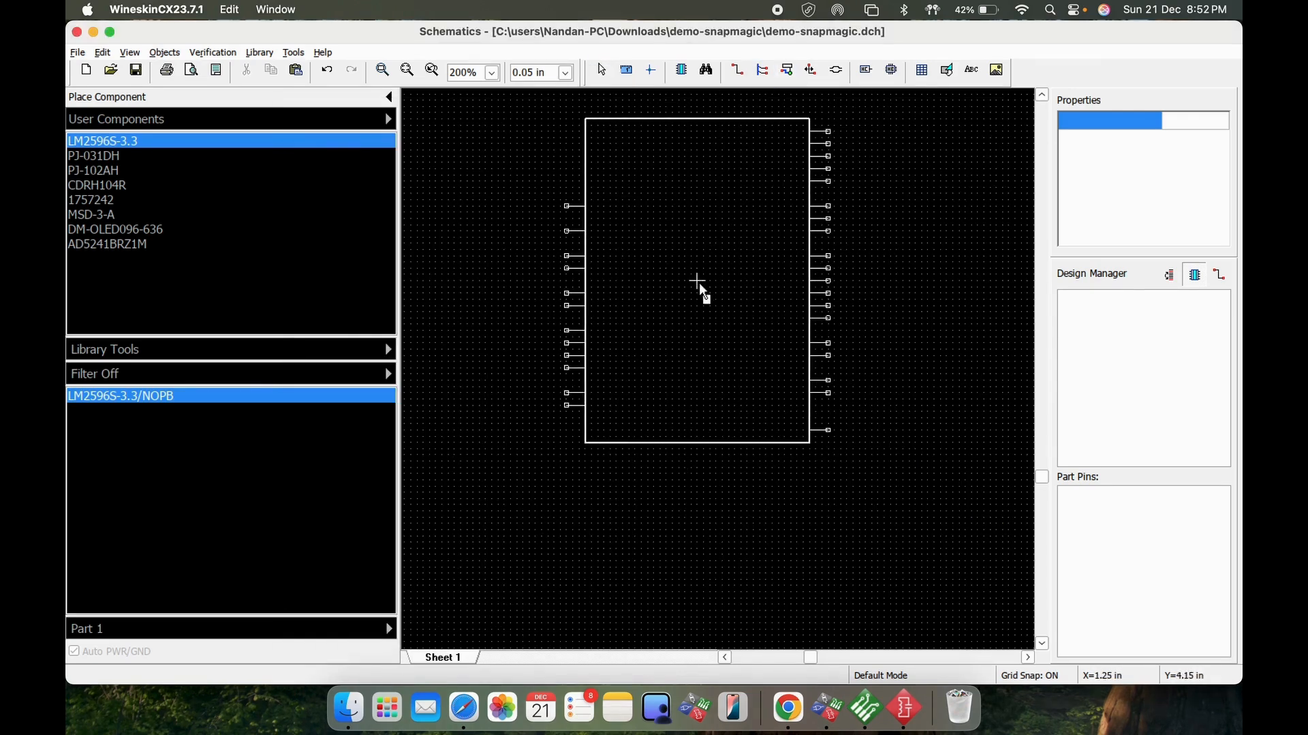
pyautogui.click(702, 290)
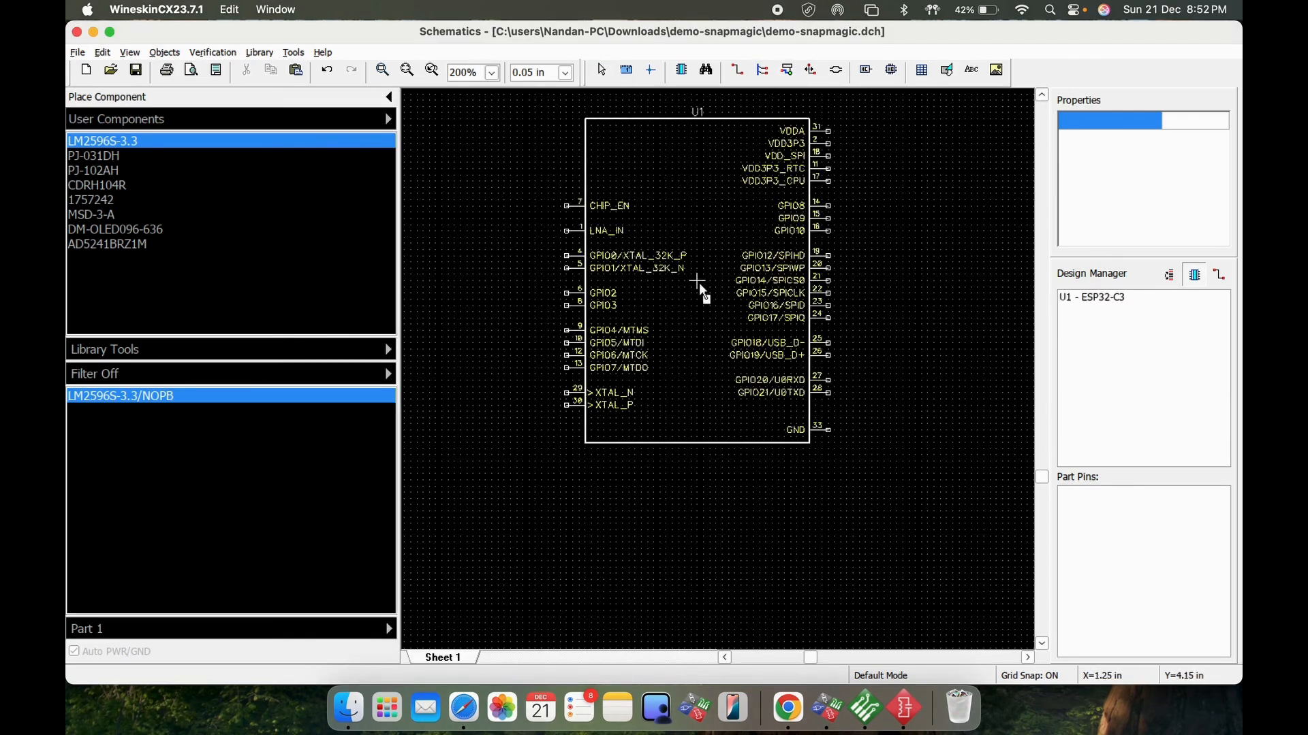
pyautogui.press('Escape')
pyautogui.click(675, 425)
pyautogui.moveTo(675, 425); pyautogui.dragTo(668, 486)
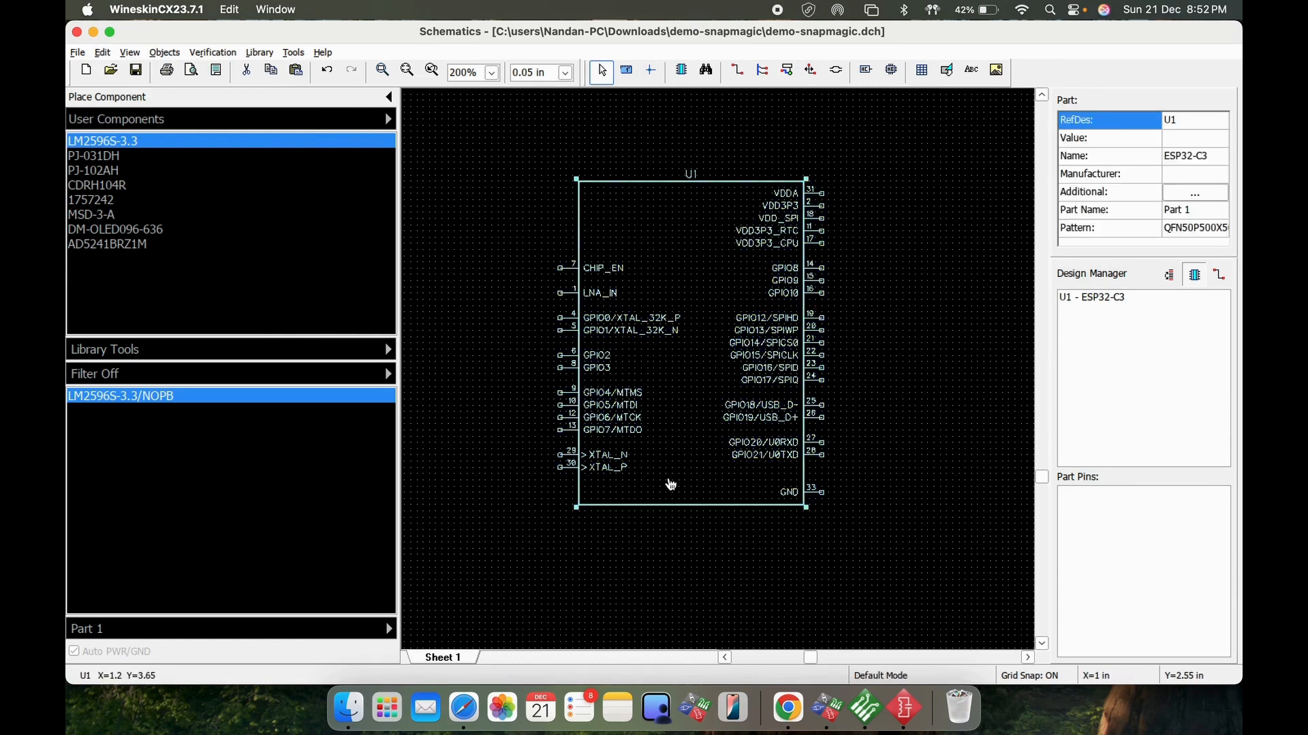
pyautogui.rightClick(669, 485)
pyautogui.click(749, 651)
# Reopen the SnapMagic search and place the ESP32-C3-WROOM-02-H4 component near the middle of the schematic sheet
pyautogui.click(705, 70)
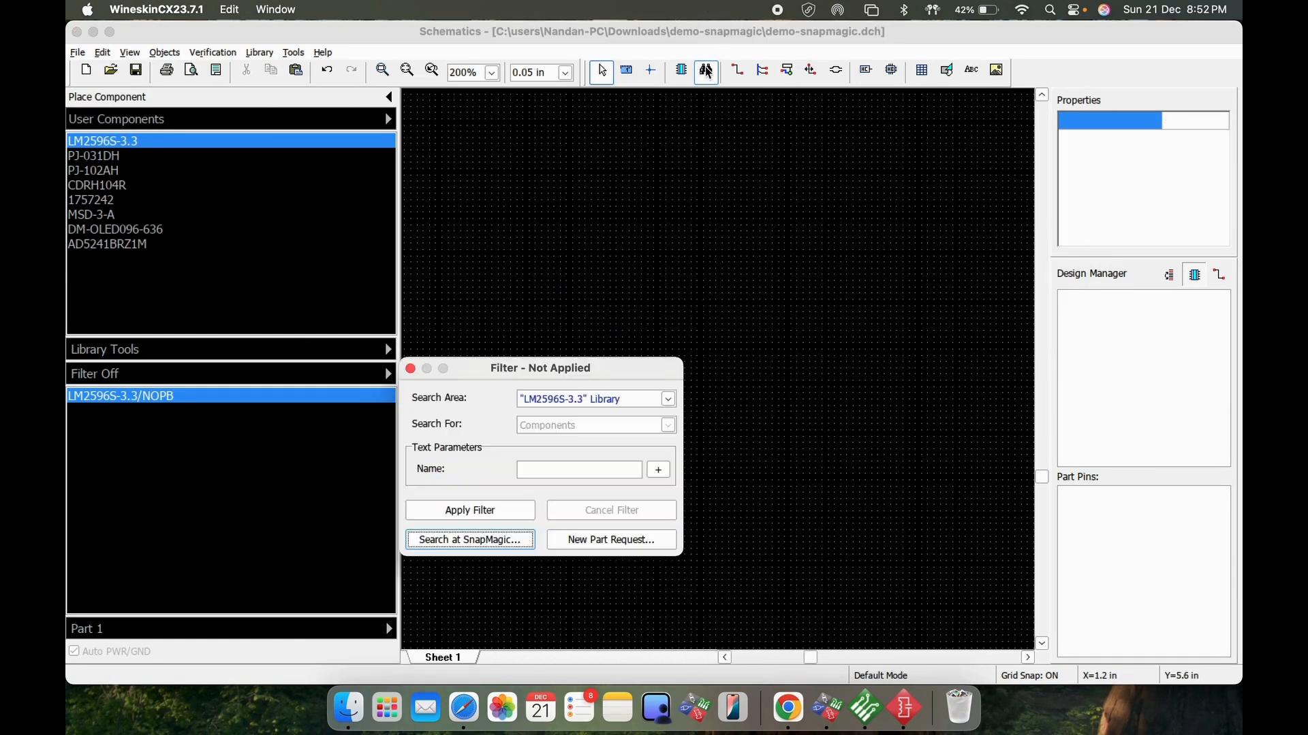
pyautogui.click(463, 545)
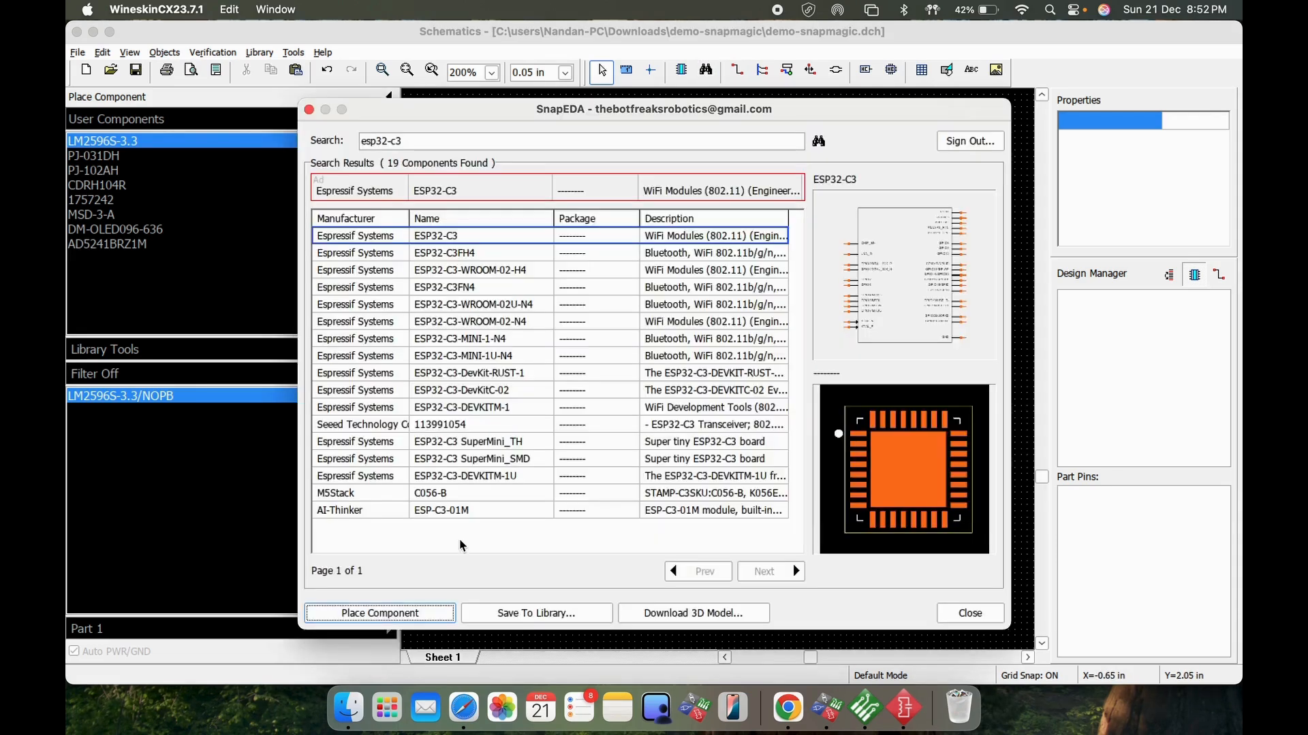
pyautogui.click(471, 276)
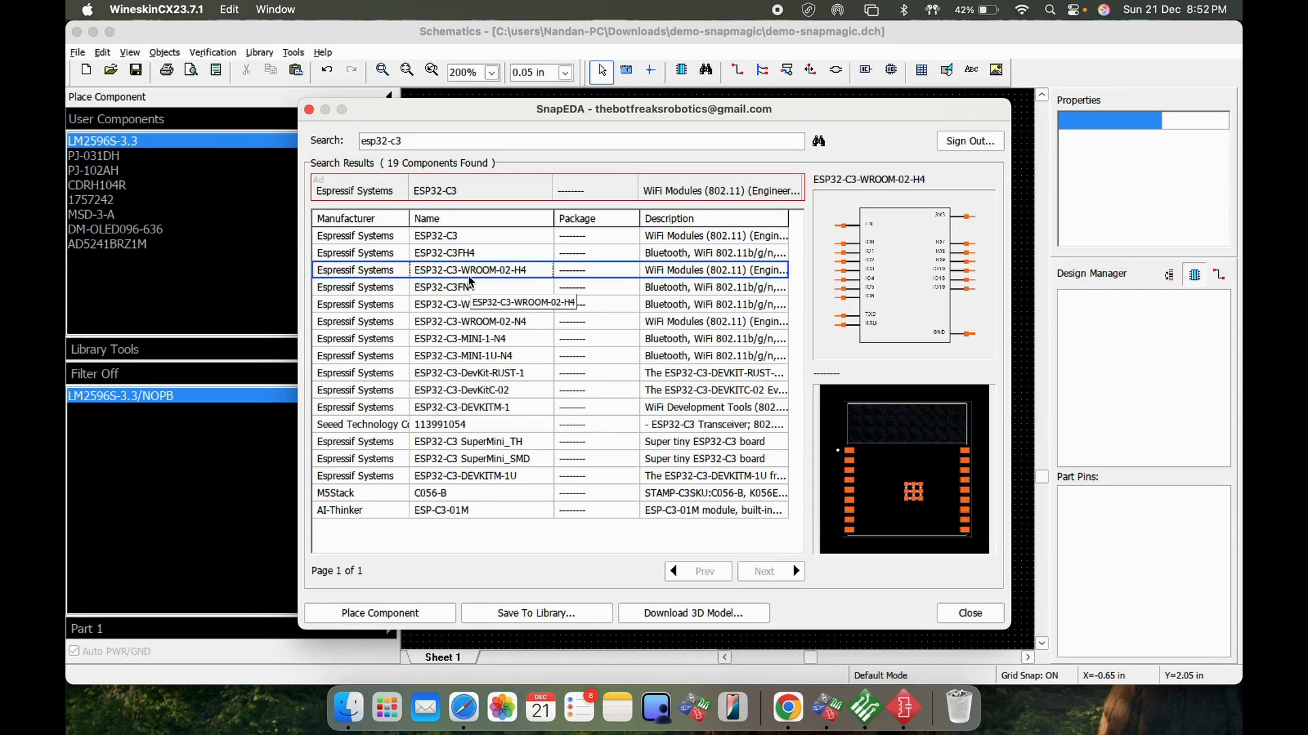
pyautogui.click(376, 615)
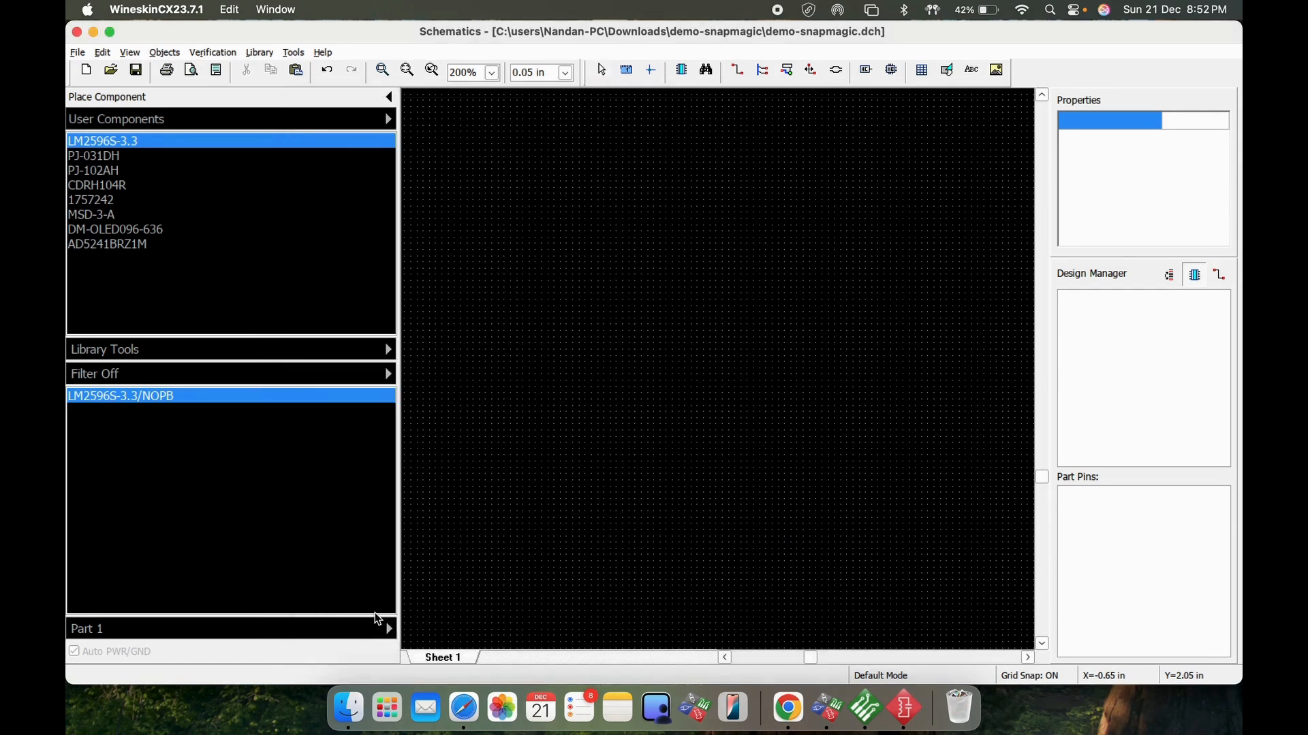
pyautogui.click(681, 357)
pyautogui.press('Escape')
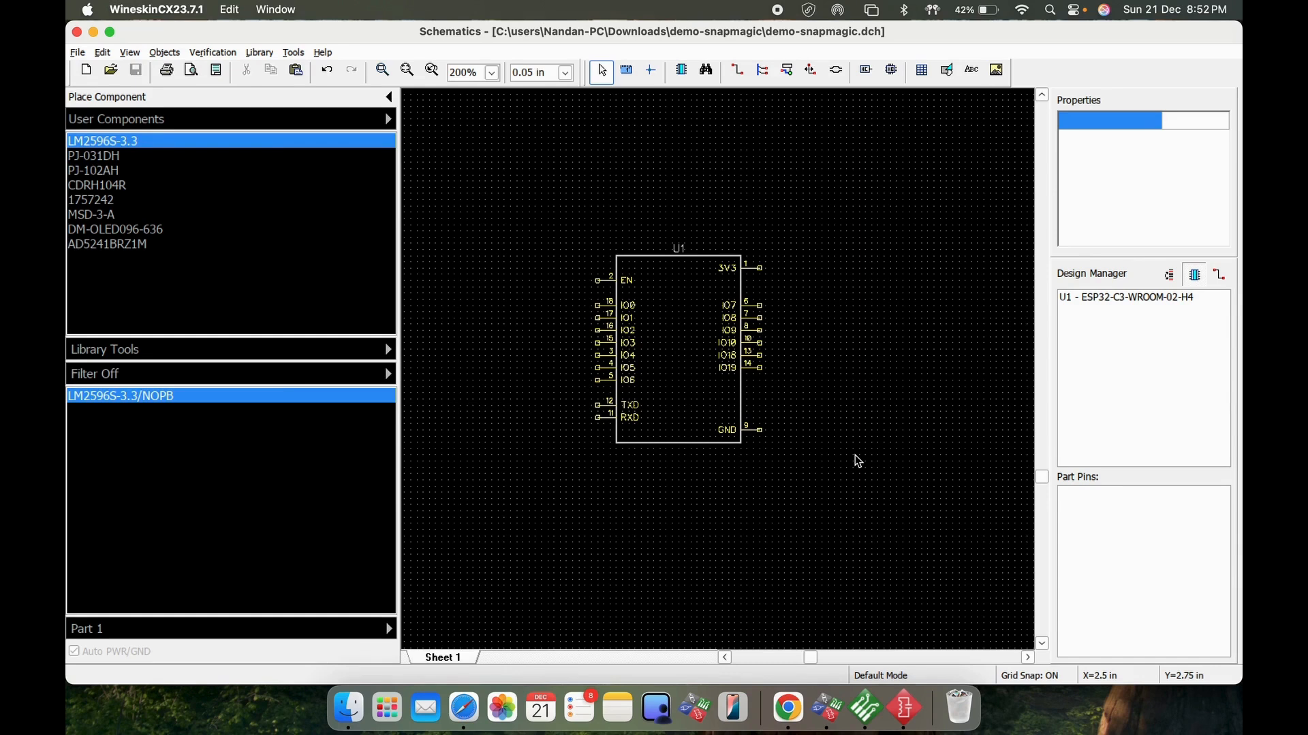
# Convert the schematic to a PCB layout using the schematic rules
pyautogui.click(699, 423)
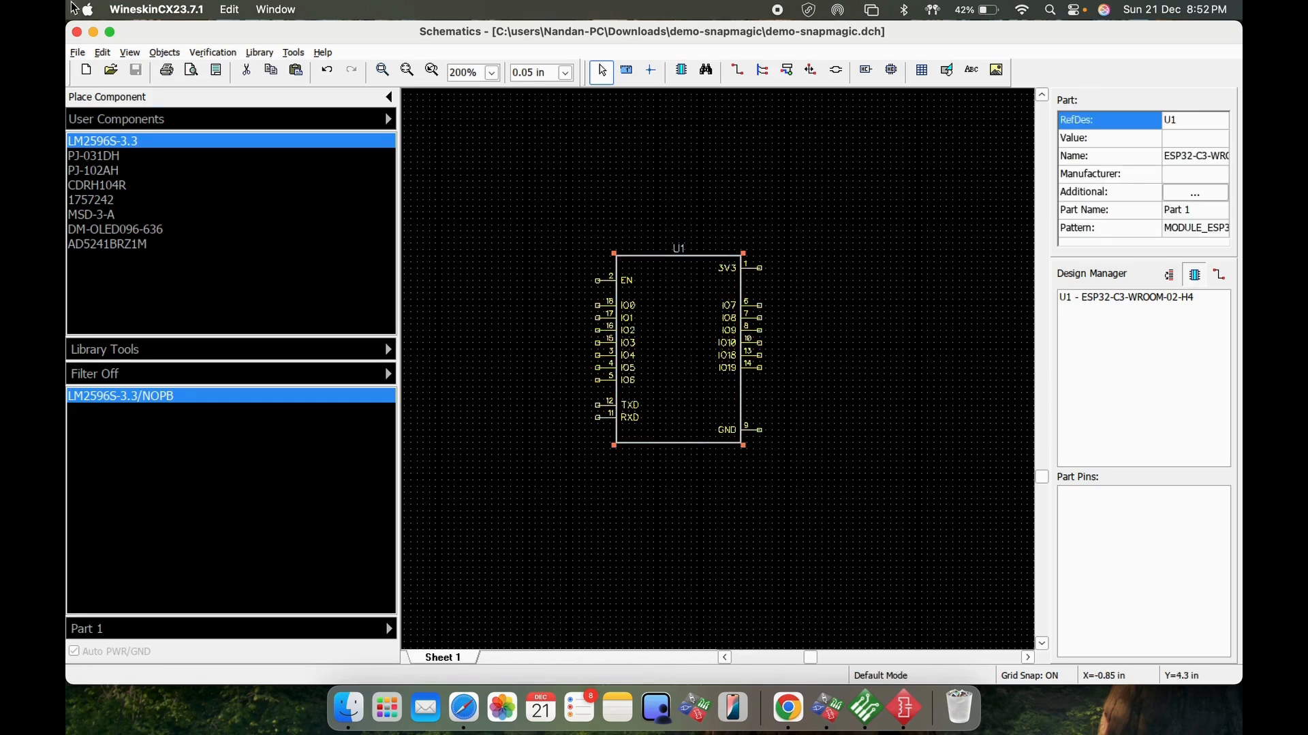
pyautogui.click(77, 52)
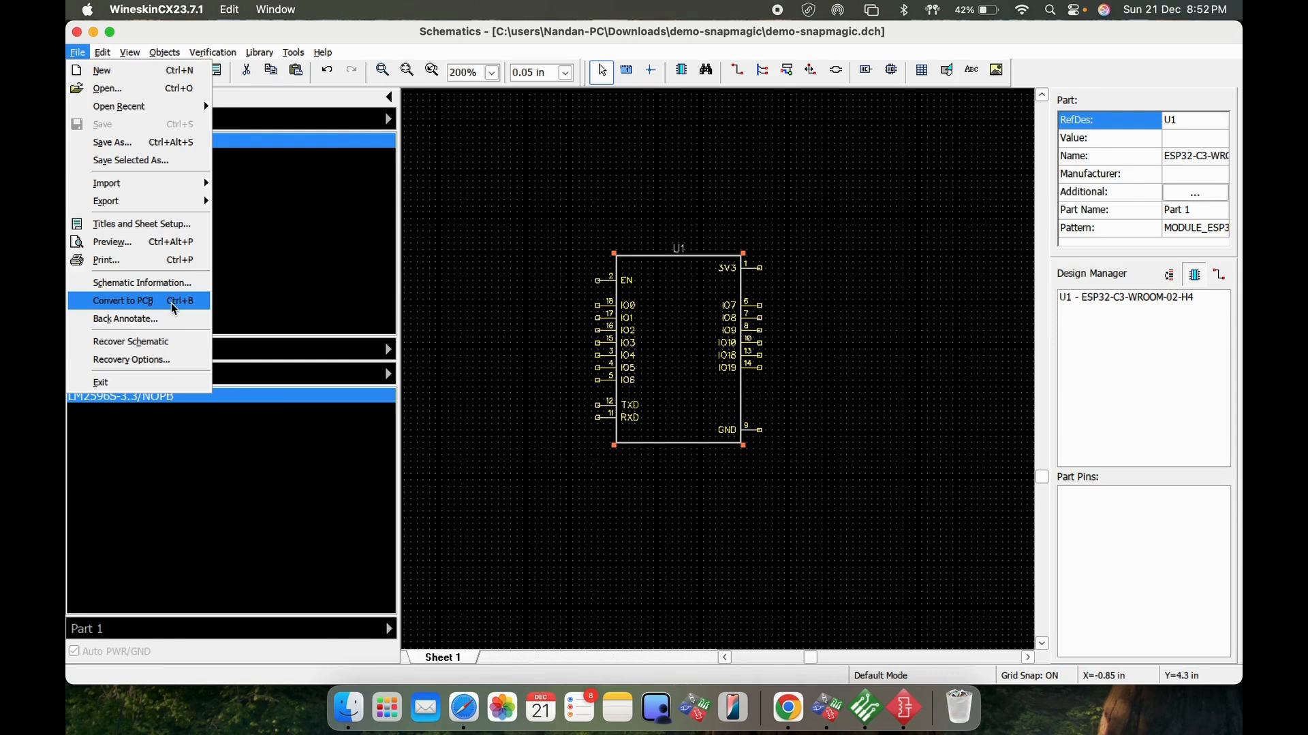
pyautogui.click(123, 301)
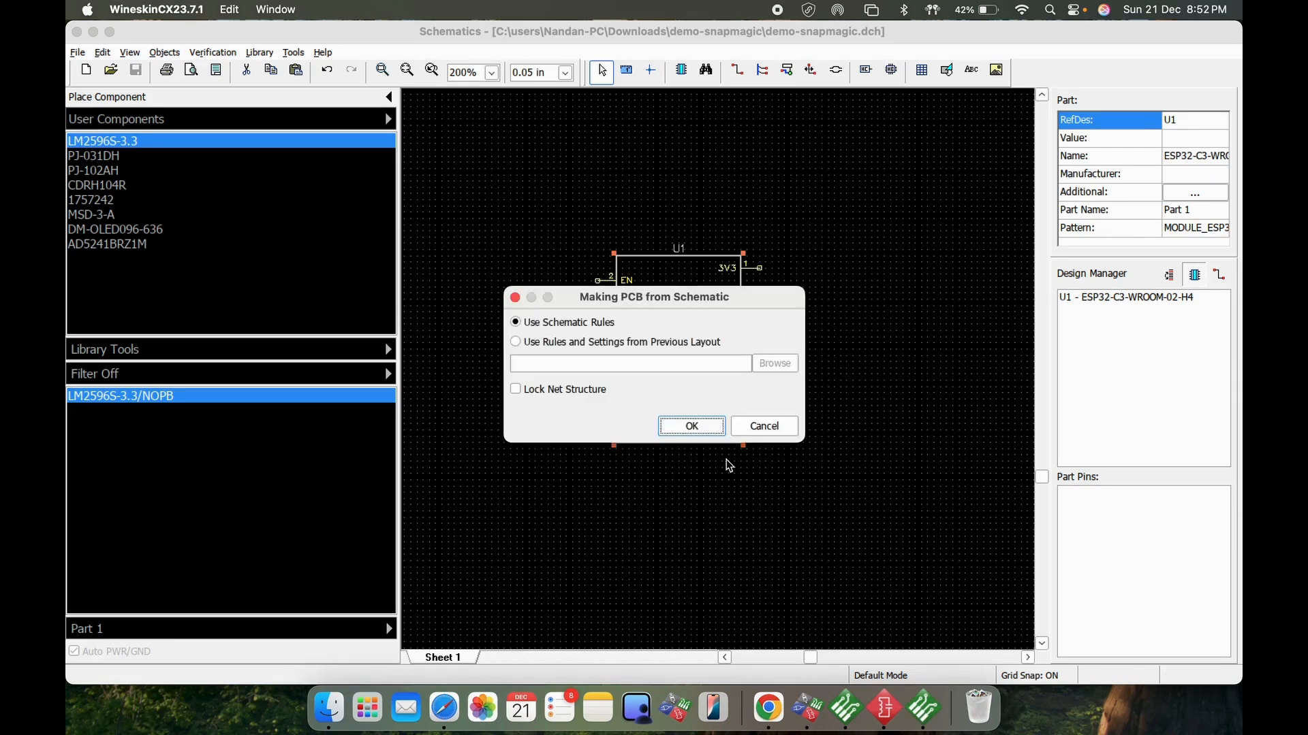
pyautogui.click(700, 429)
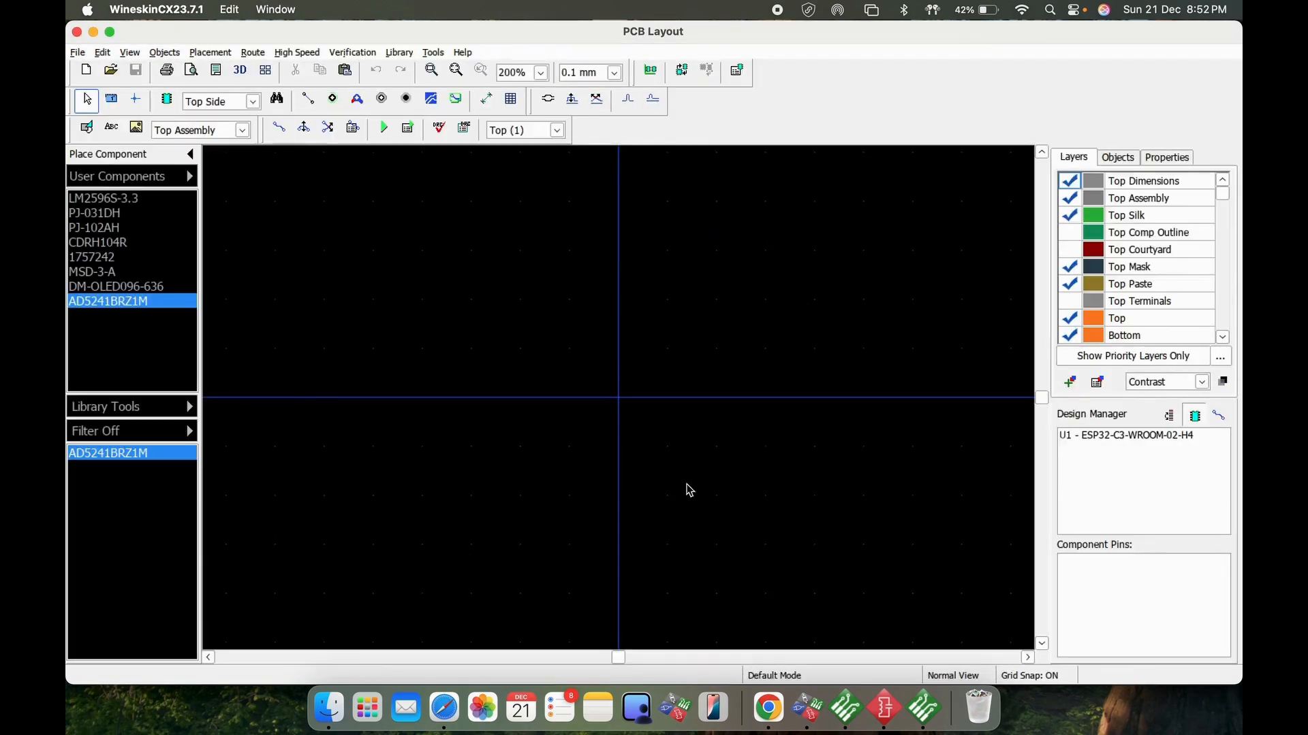
# Move the U1 footprint closer to the layout origin, to about X 23.8 mm, Y 25.3 mm
pyautogui.scroll(2, 695, 246)
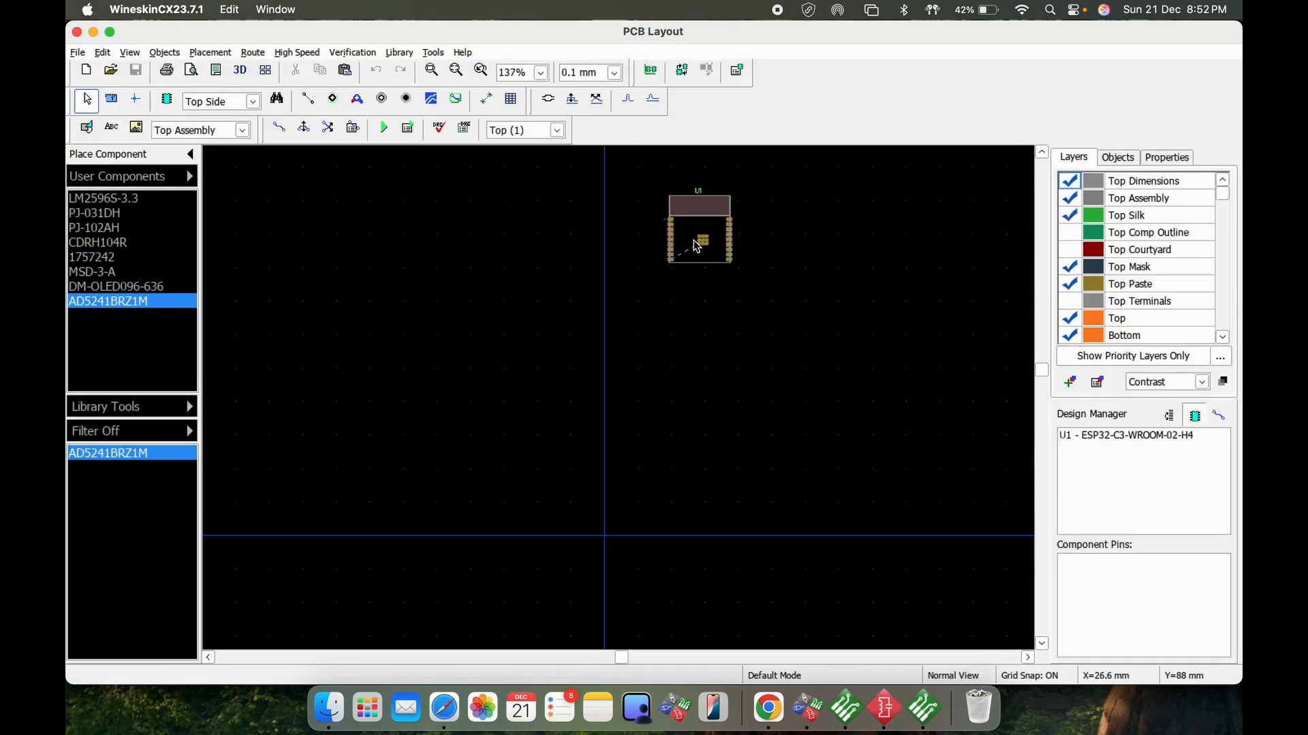
pyautogui.moveTo(705, 257); pyautogui.dragTo(689, 477)
pyautogui.scroll(2, 679, 500)
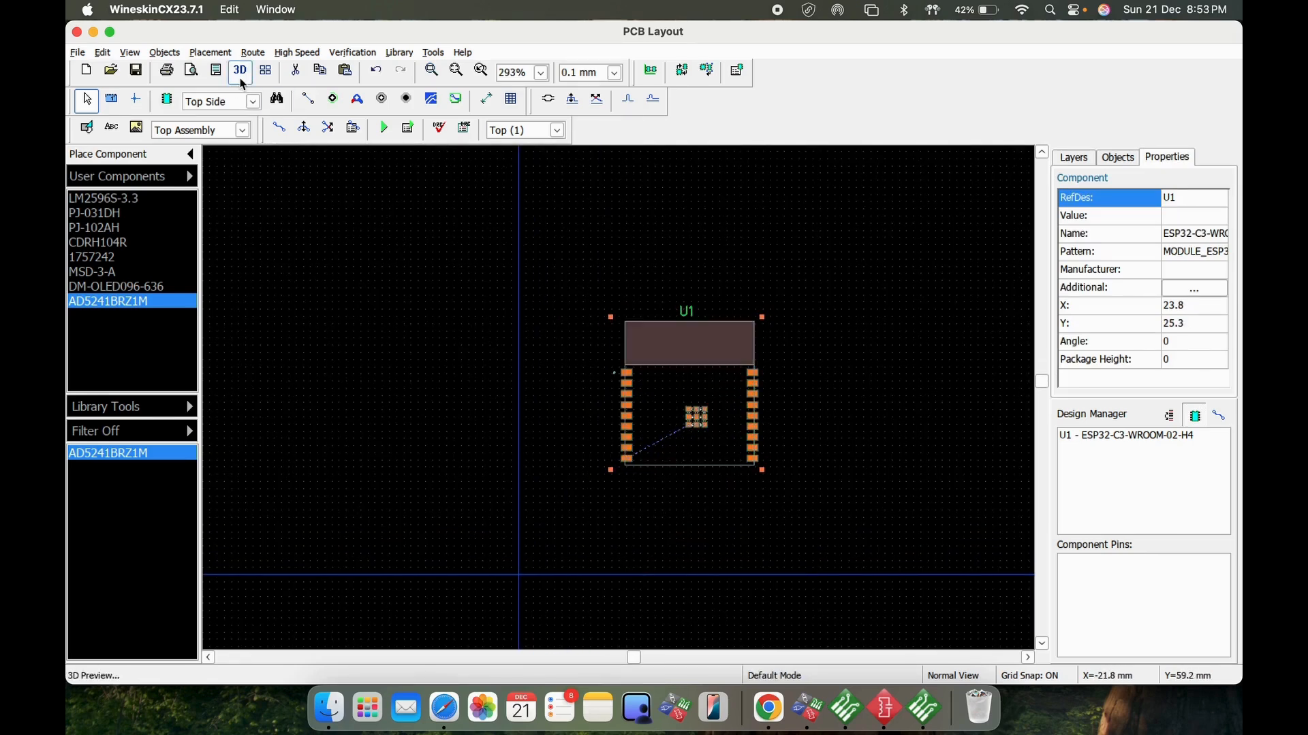
# Check the 3D model settings of U1 for an assigned model and close them without changes
pyautogui.rightClick(670, 375)
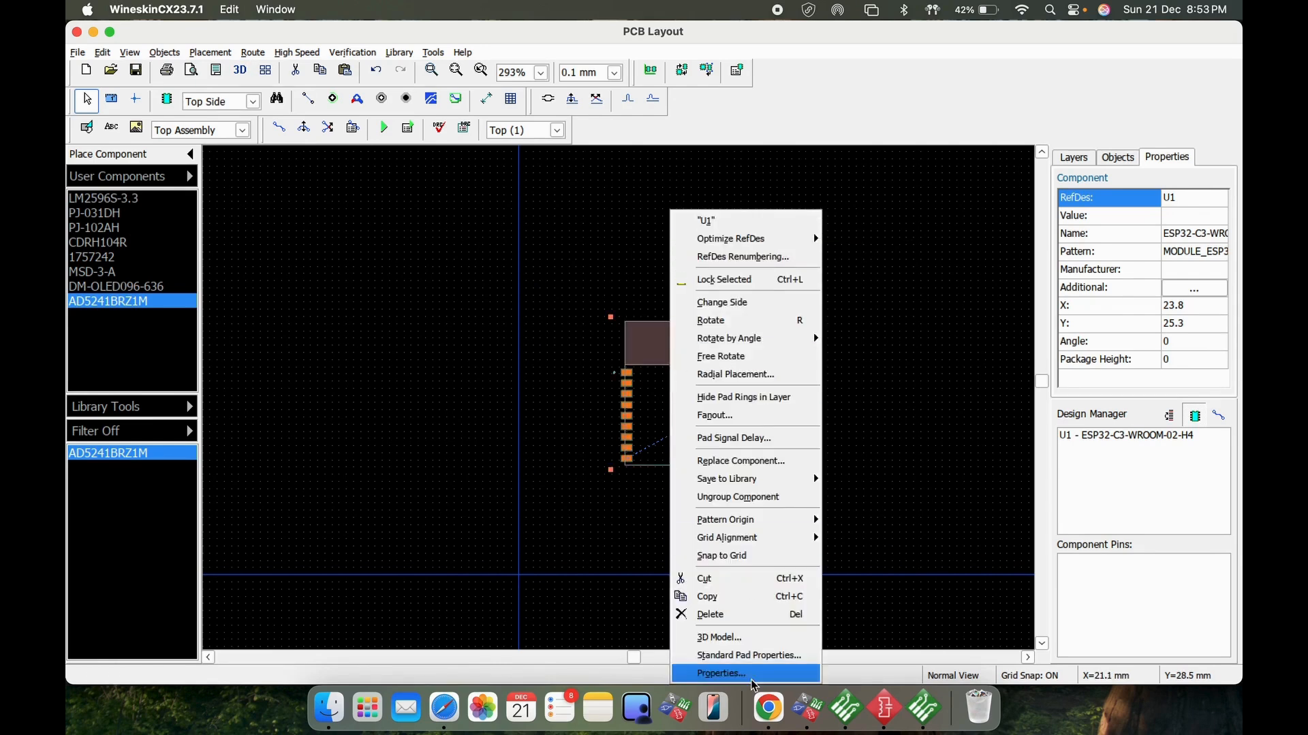
pyautogui.click(758, 639)
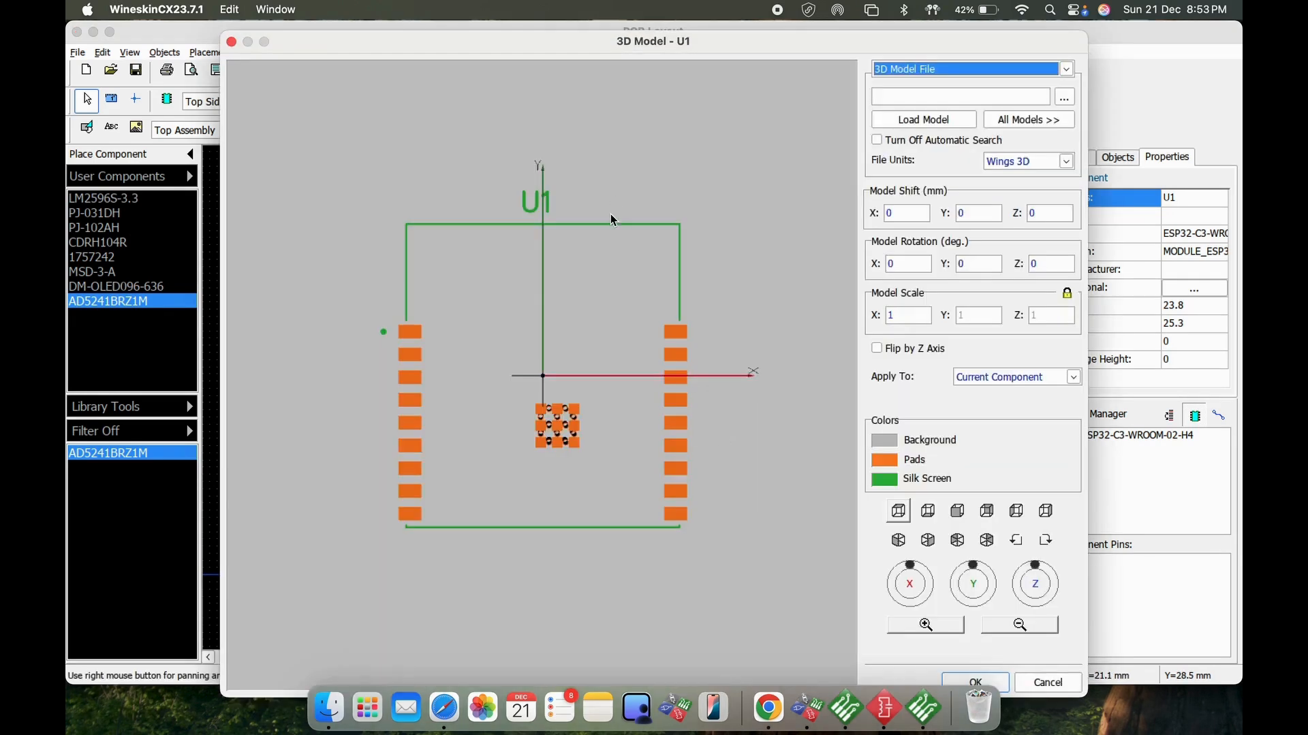
pyautogui.click(1048, 683)
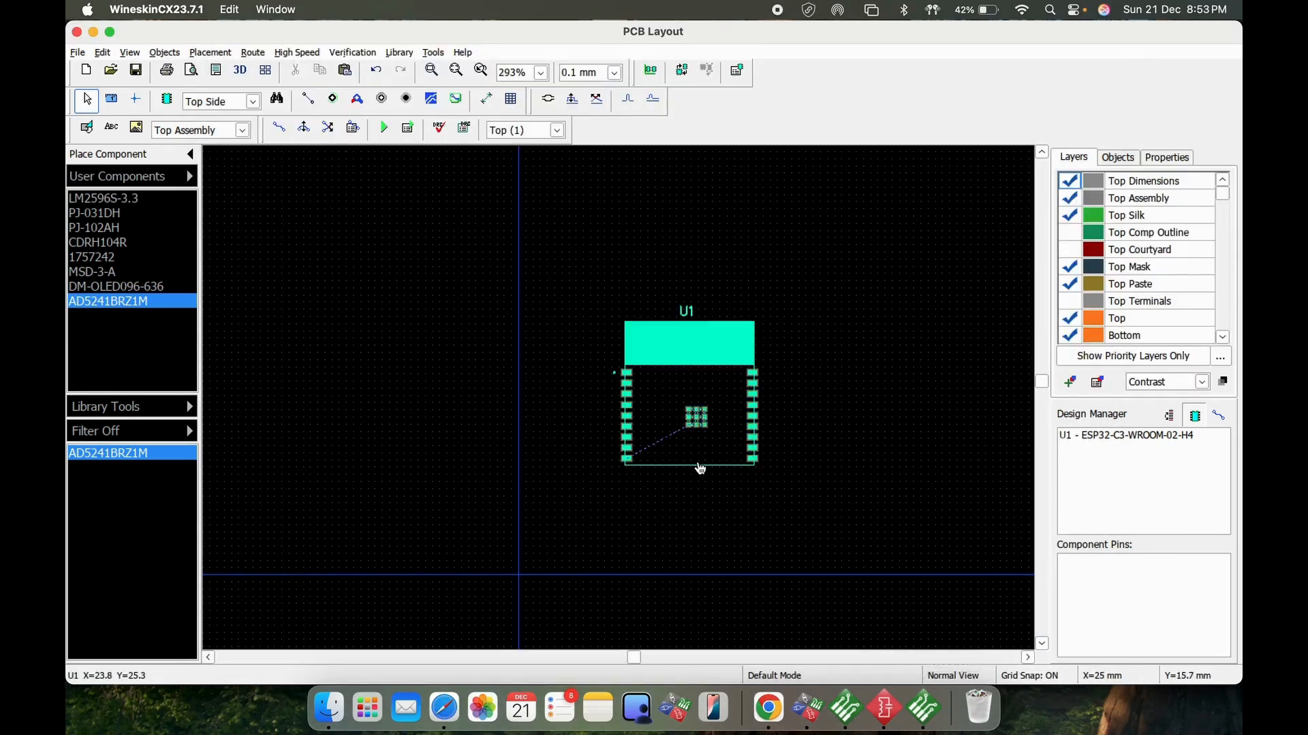
# Return to the schematic and reopen the SnapMagic component search
pyautogui.click(876, 712)
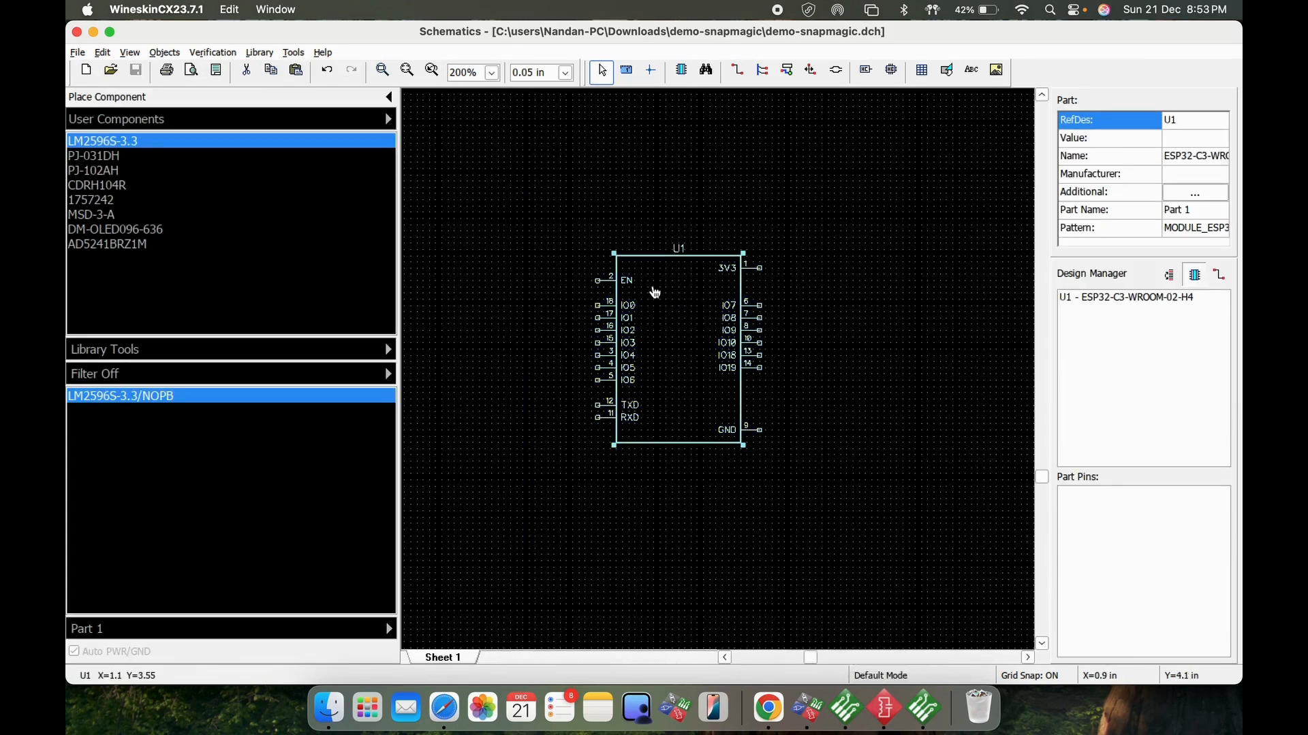
pyautogui.click(706, 71)
pyautogui.click(481, 542)
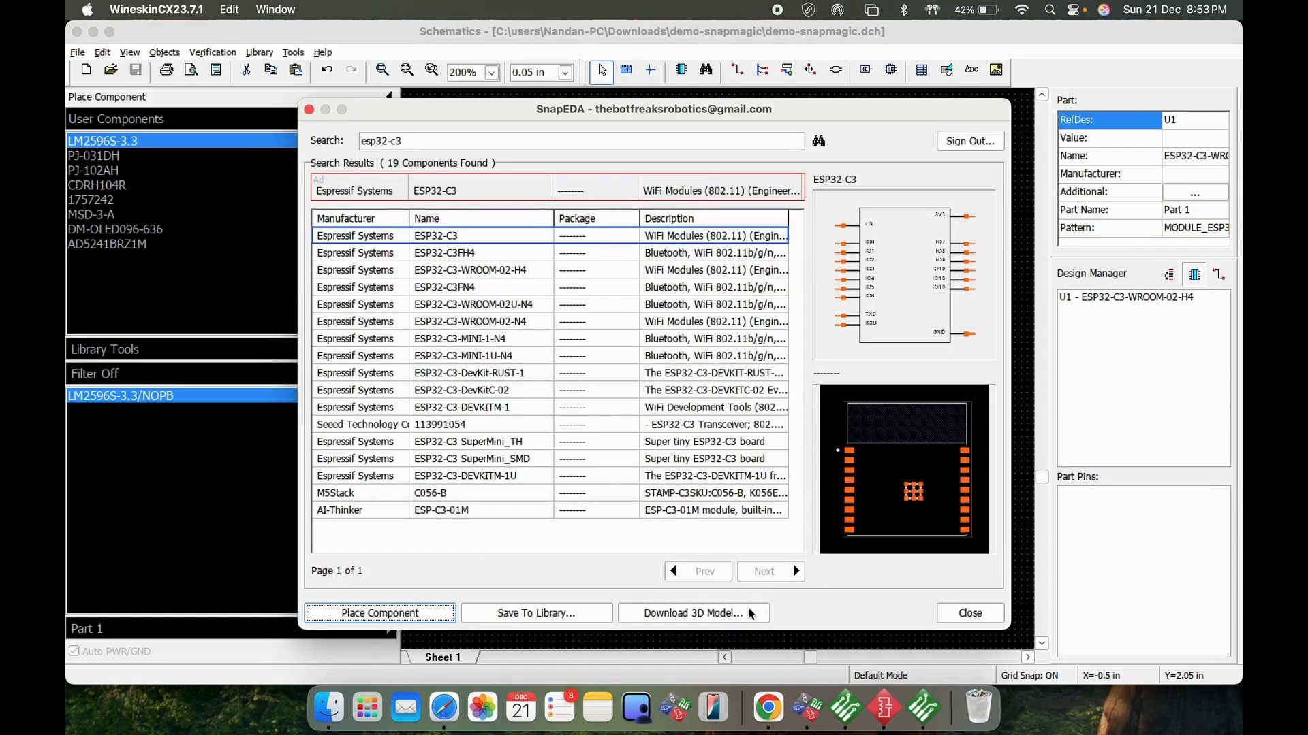
# Download the ESP32-C3FN4 3D model as ESP32-C3FN4.step into the OLED-096 folder, and close the search
pyautogui.click(467, 271)
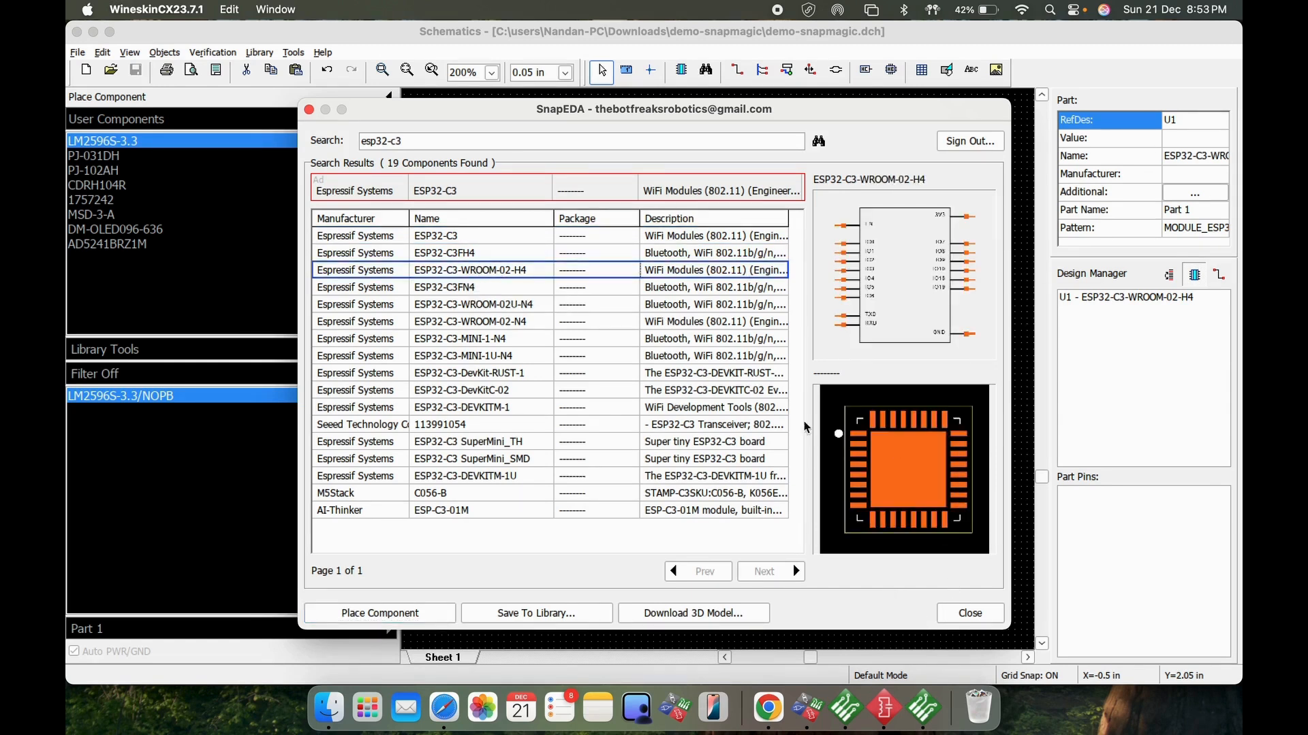
pyautogui.click(718, 291)
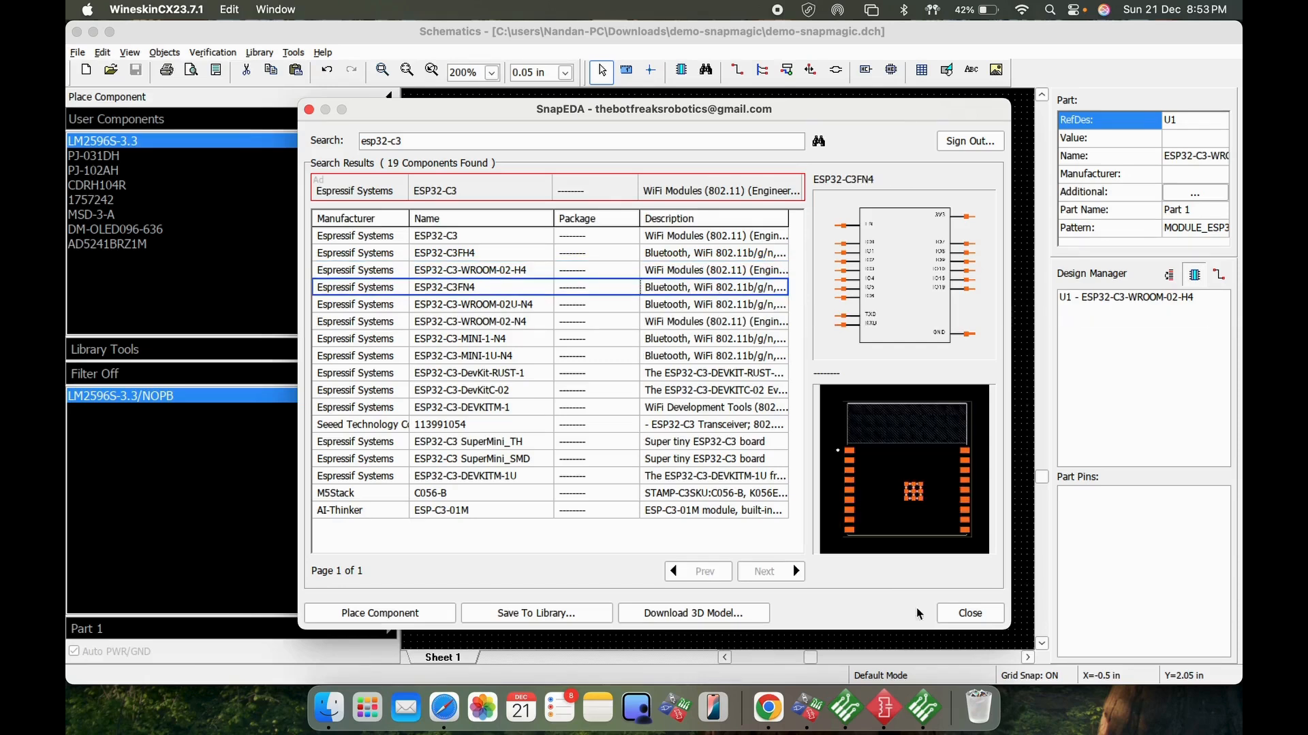
pyautogui.click(683, 622)
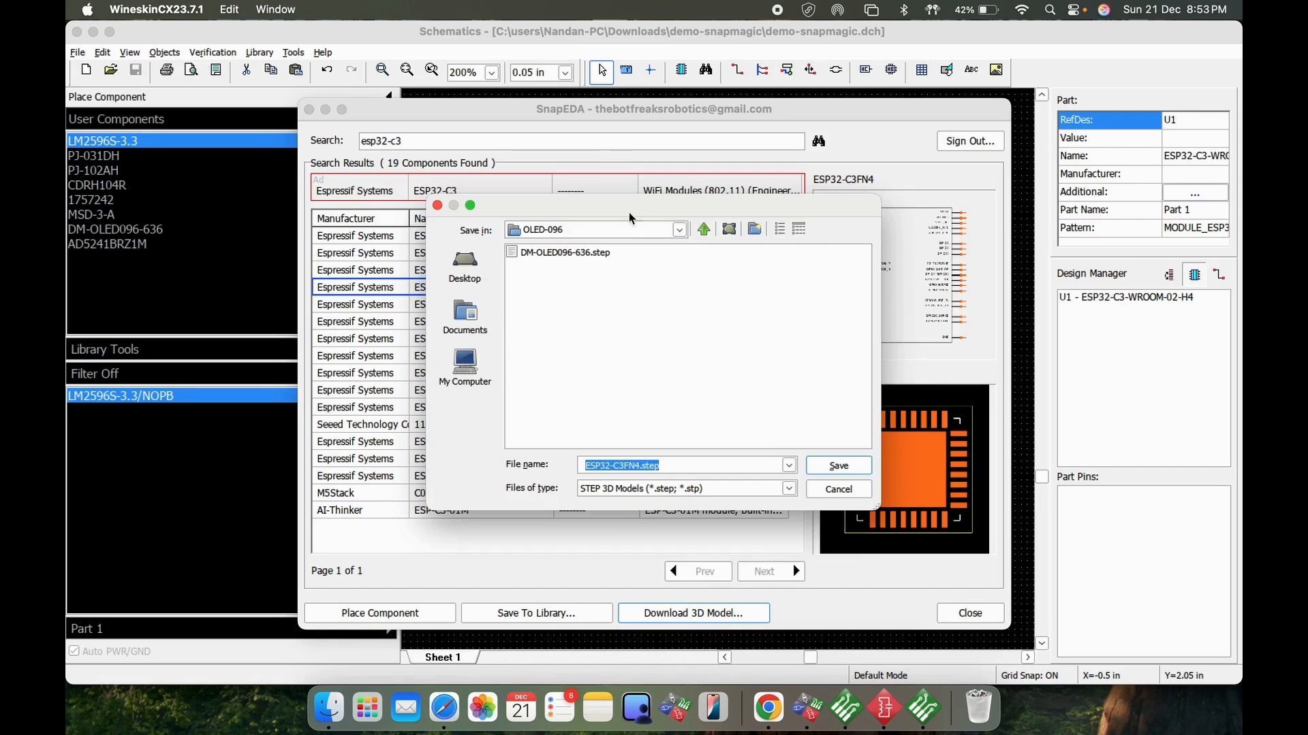
pyautogui.click(860, 465)
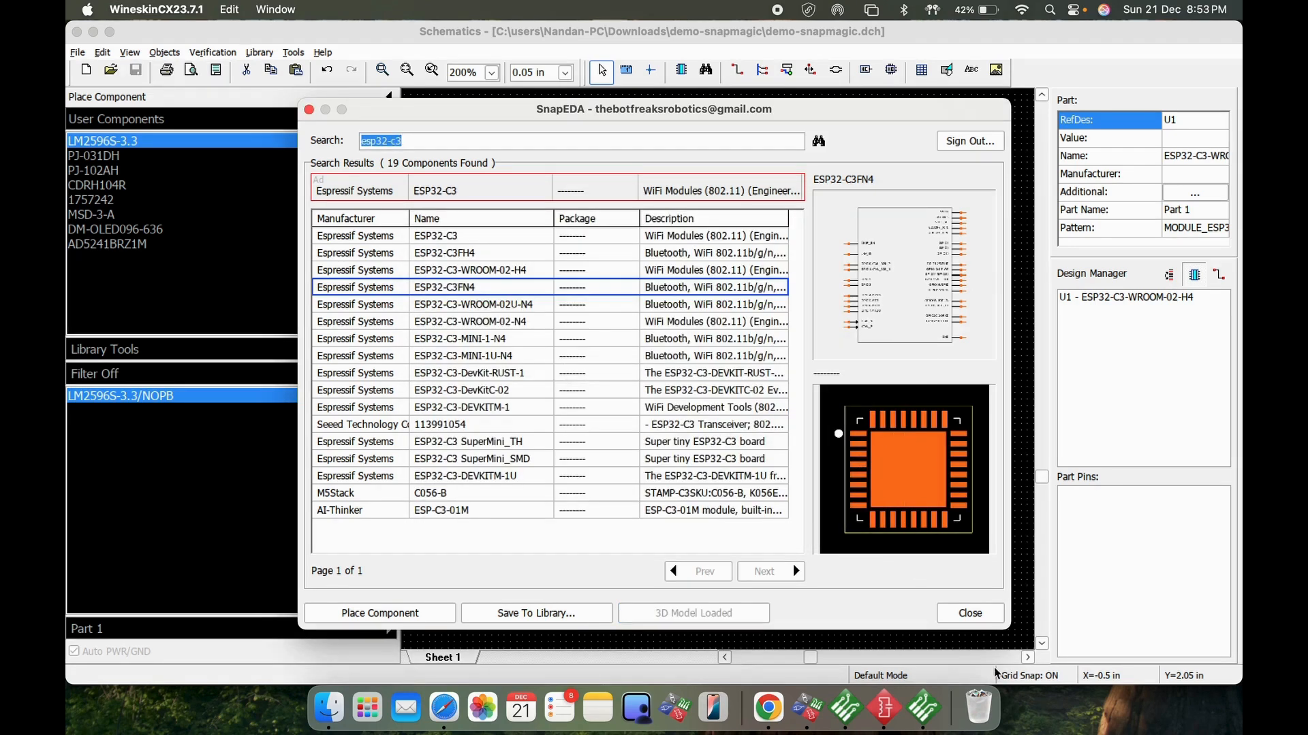
pyautogui.click(984, 615)
# Switch to the PCB layout and load ESP32-C3FN4.step as the 3D model for U1
pyautogui.click(938, 701)
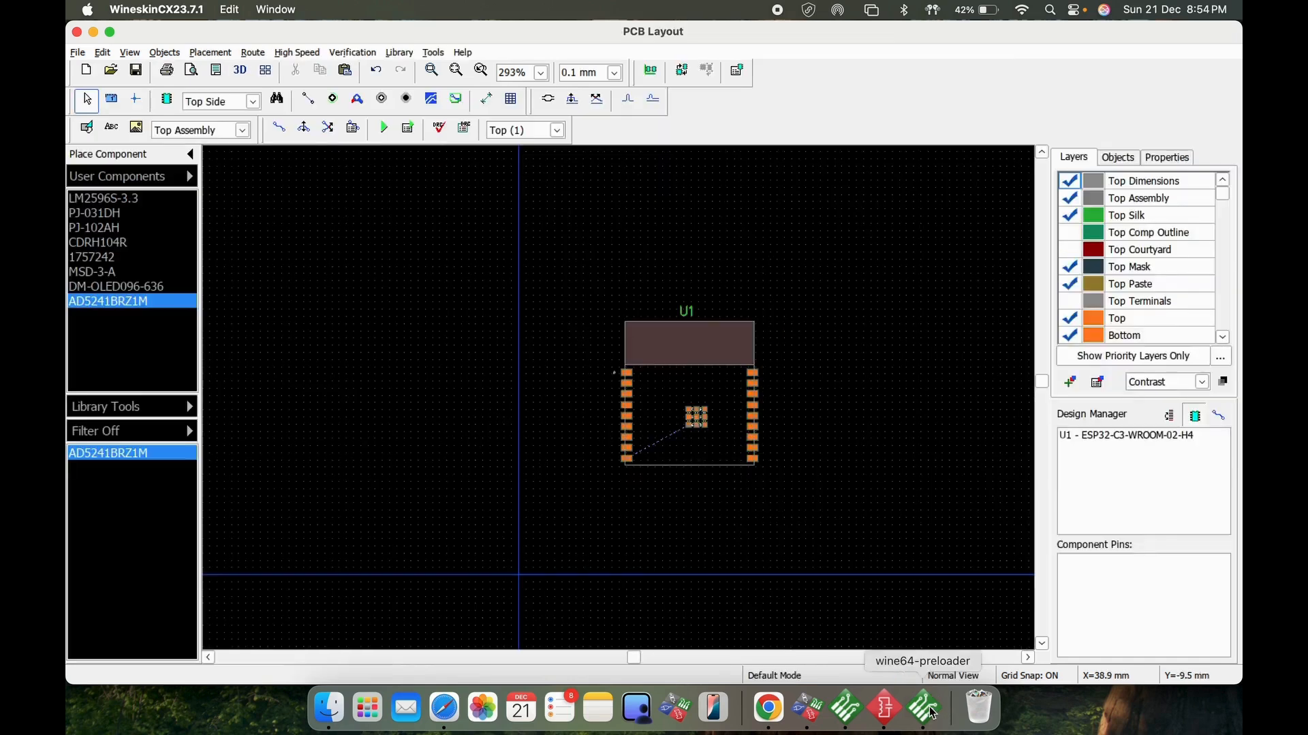
pyautogui.click(719, 470)
pyautogui.rightClick(719, 470)
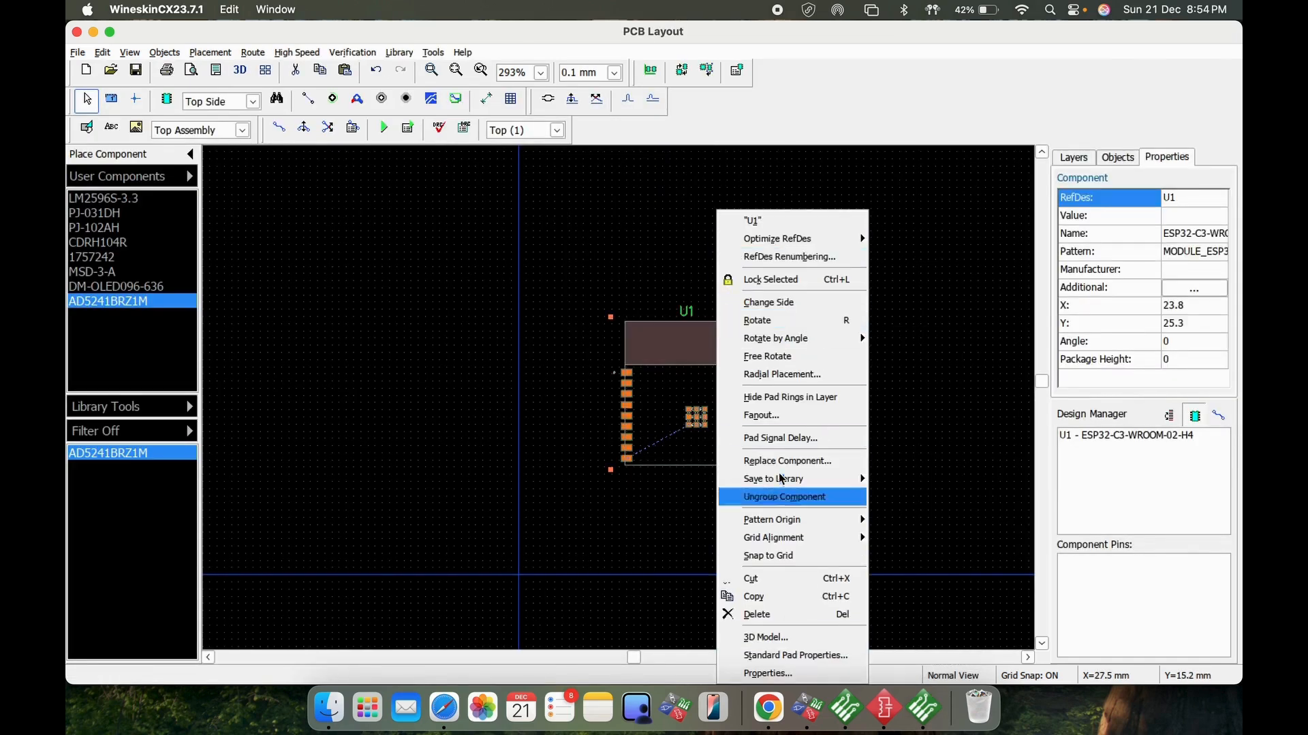
pyautogui.click(794, 638)
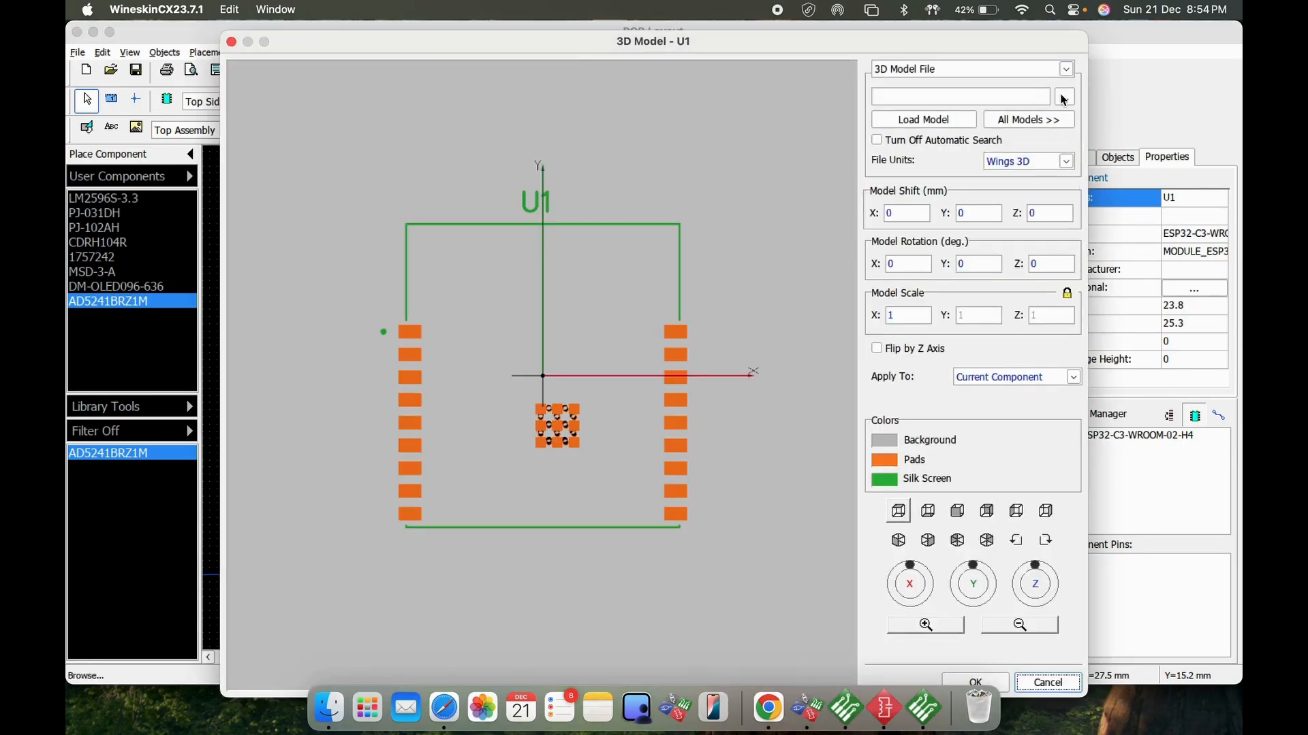
pyautogui.click(1064, 97)
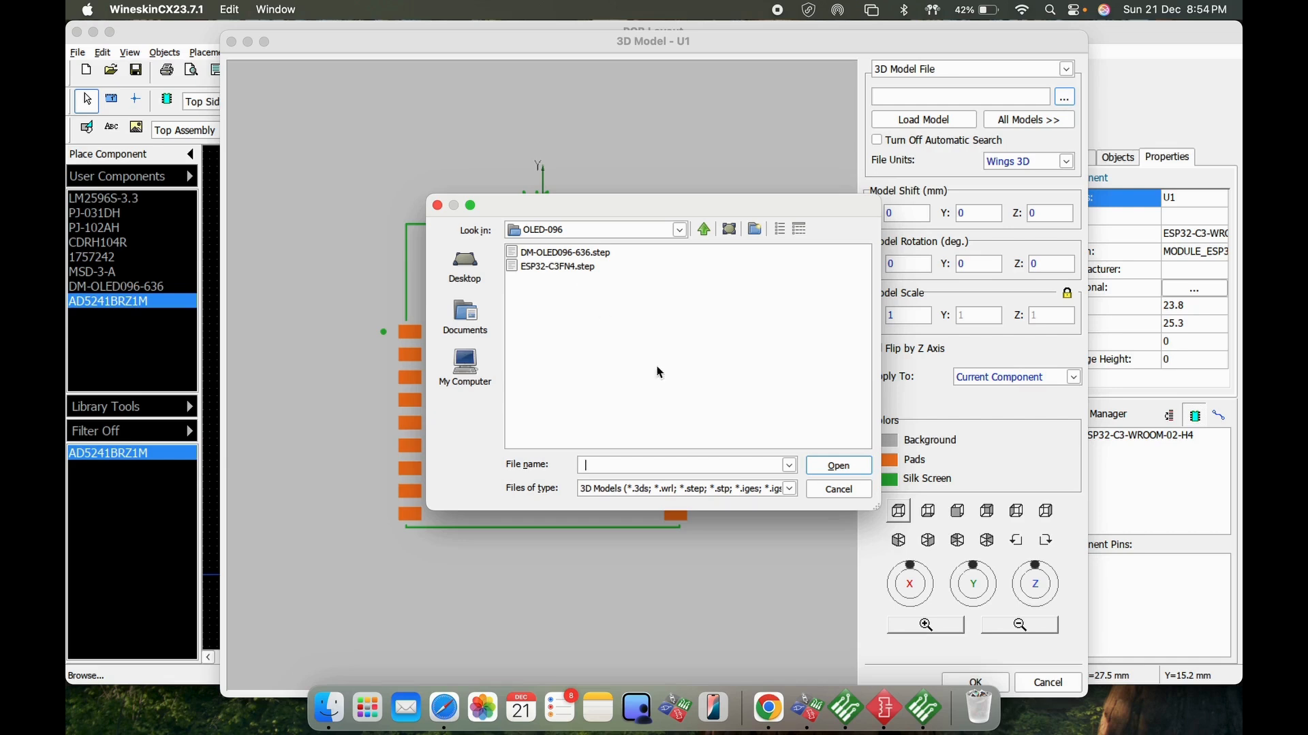
pyautogui.doubleClick(550, 266)
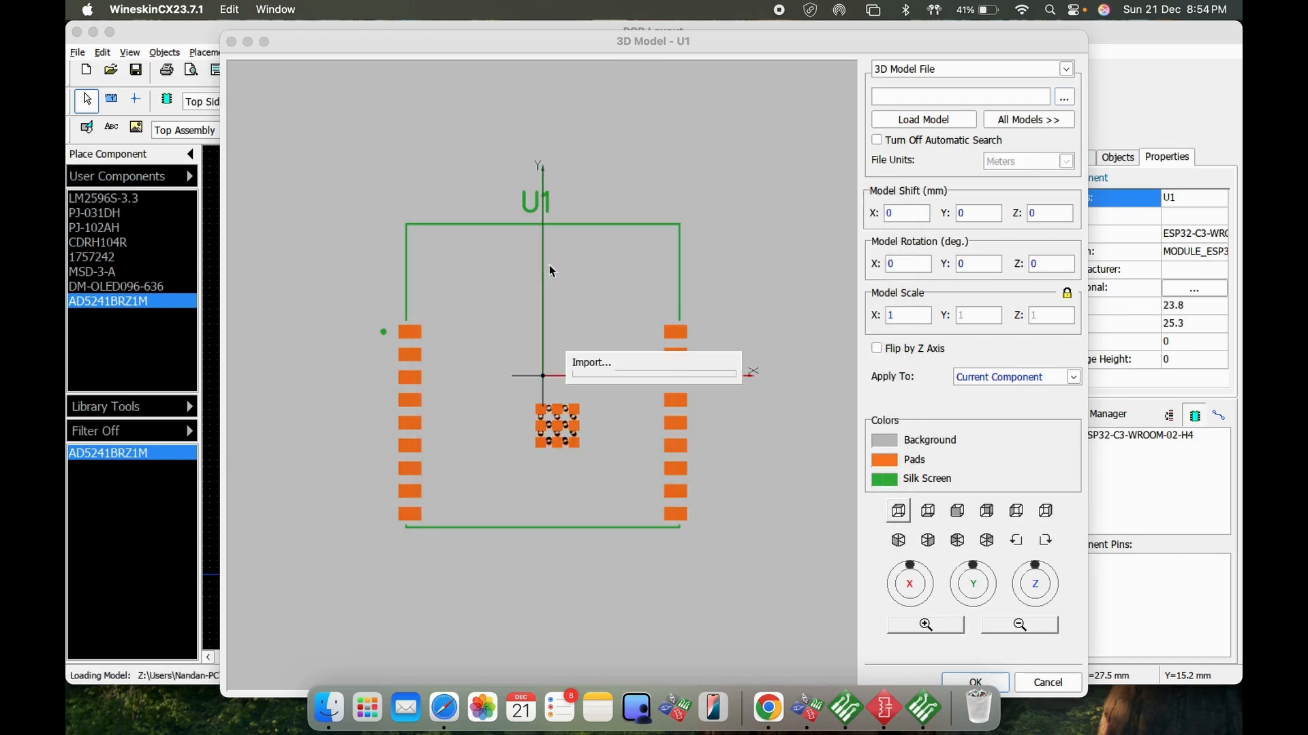
# Inspect the loaded chip model against the U1 footprint from tilted angles, and discard the model assignment
pyautogui.moveTo(627, 418); pyautogui.dragTo(627, 452)
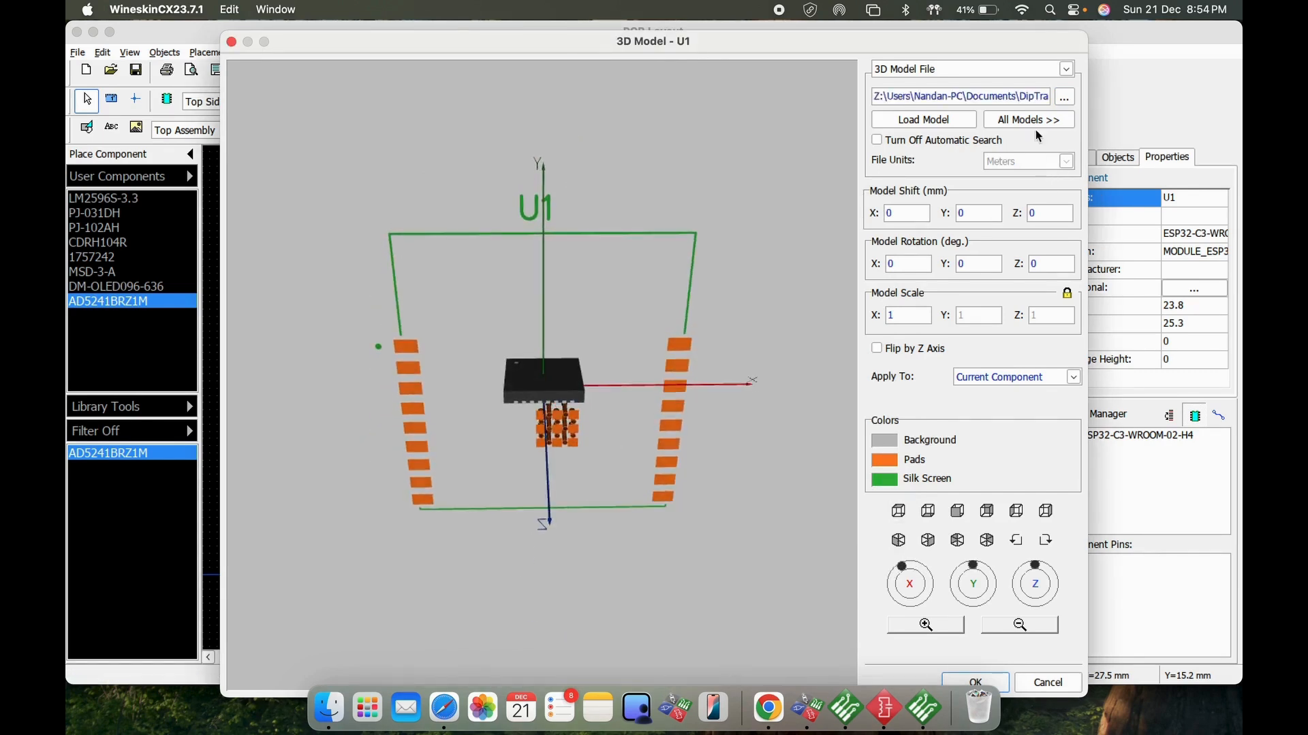
pyautogui.click(1063, 96)
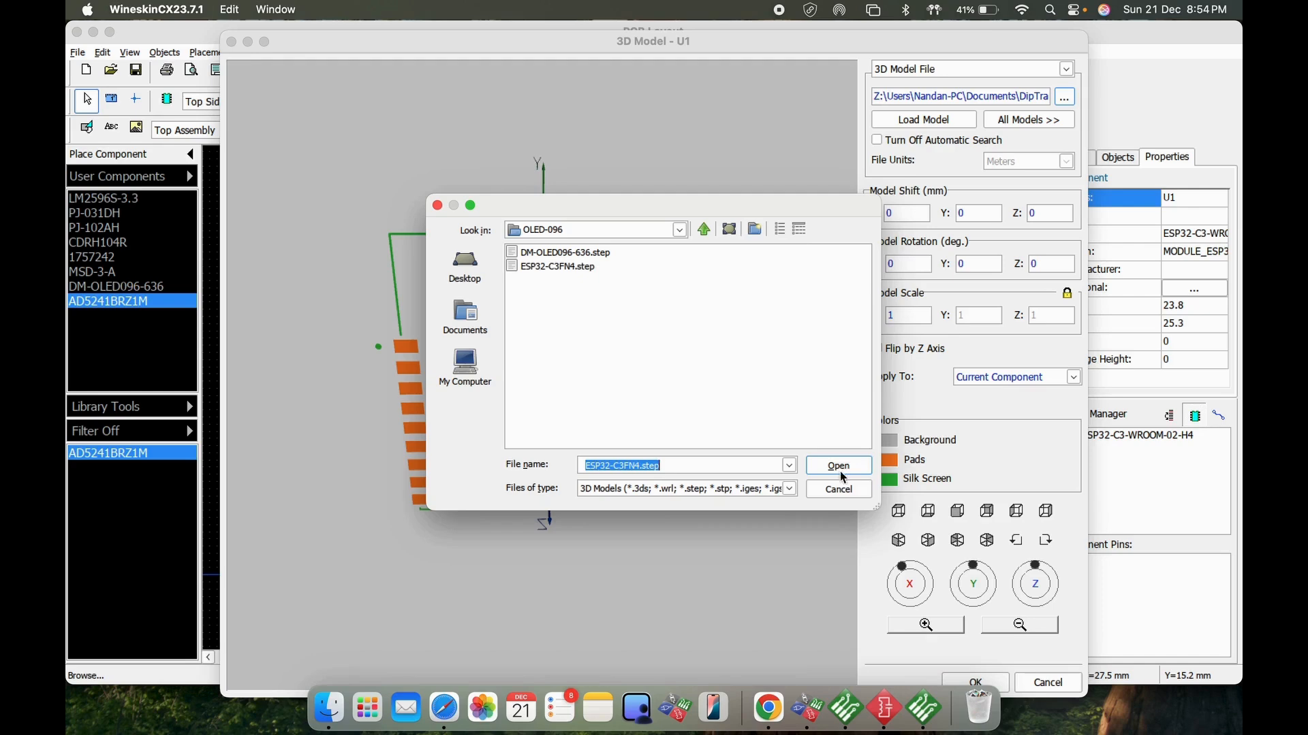
pyautogui.click(838, 489)
pyautogui.moveTo(529, 407); pyautogui.dragTo(538, 453)
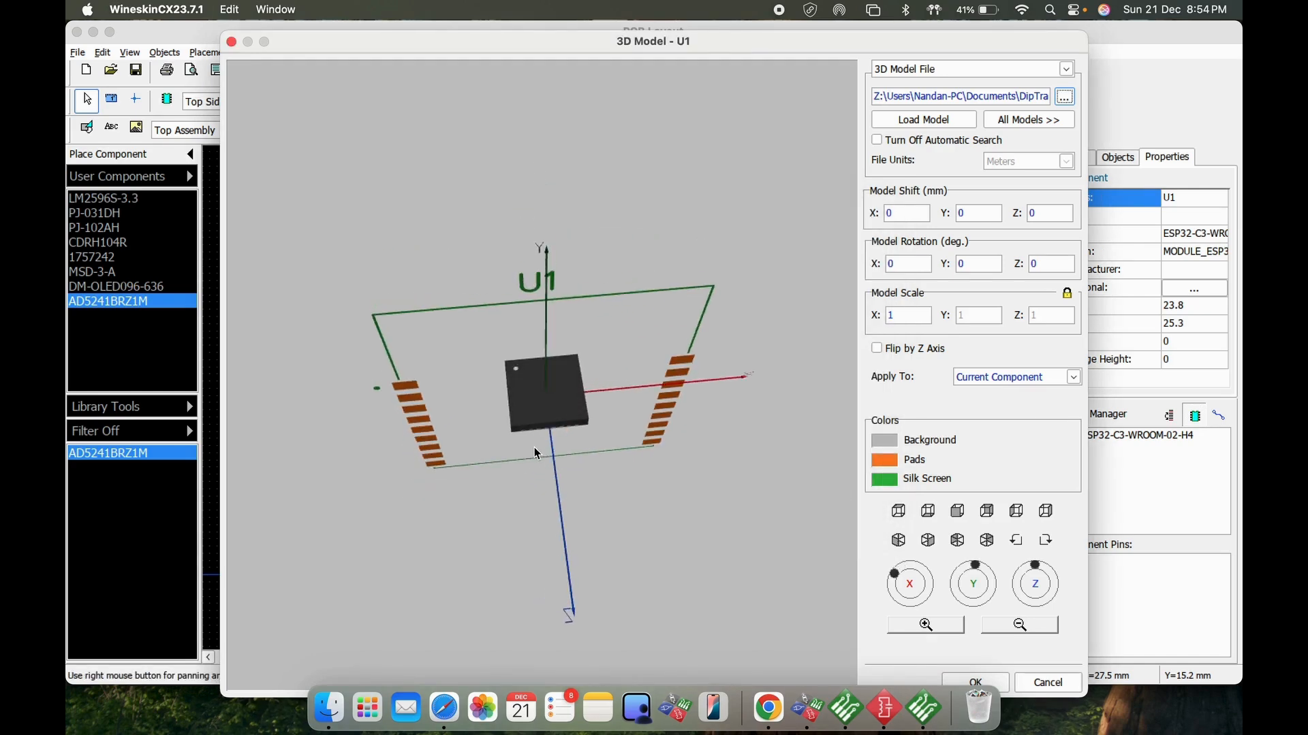
pyautogui.click(1050, 683)
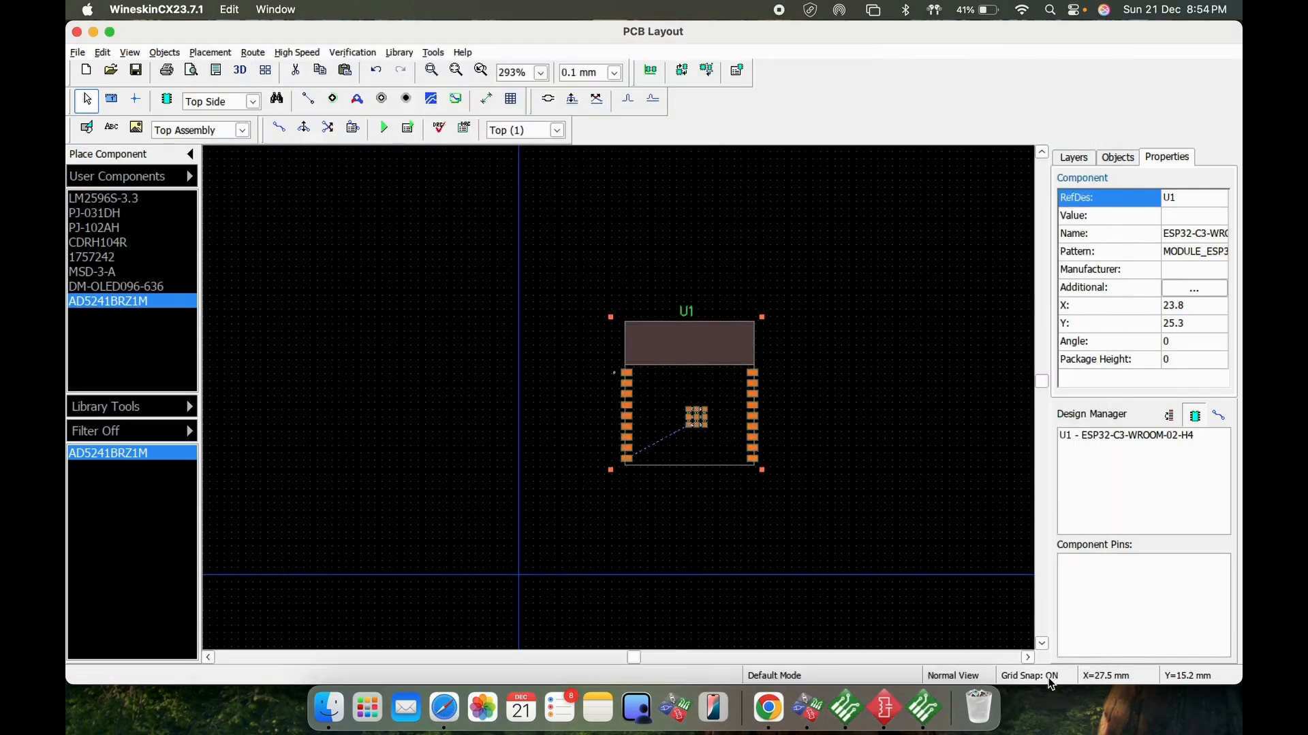
pyautogui.click(706, 585)
pyautogui.click(768, 708)
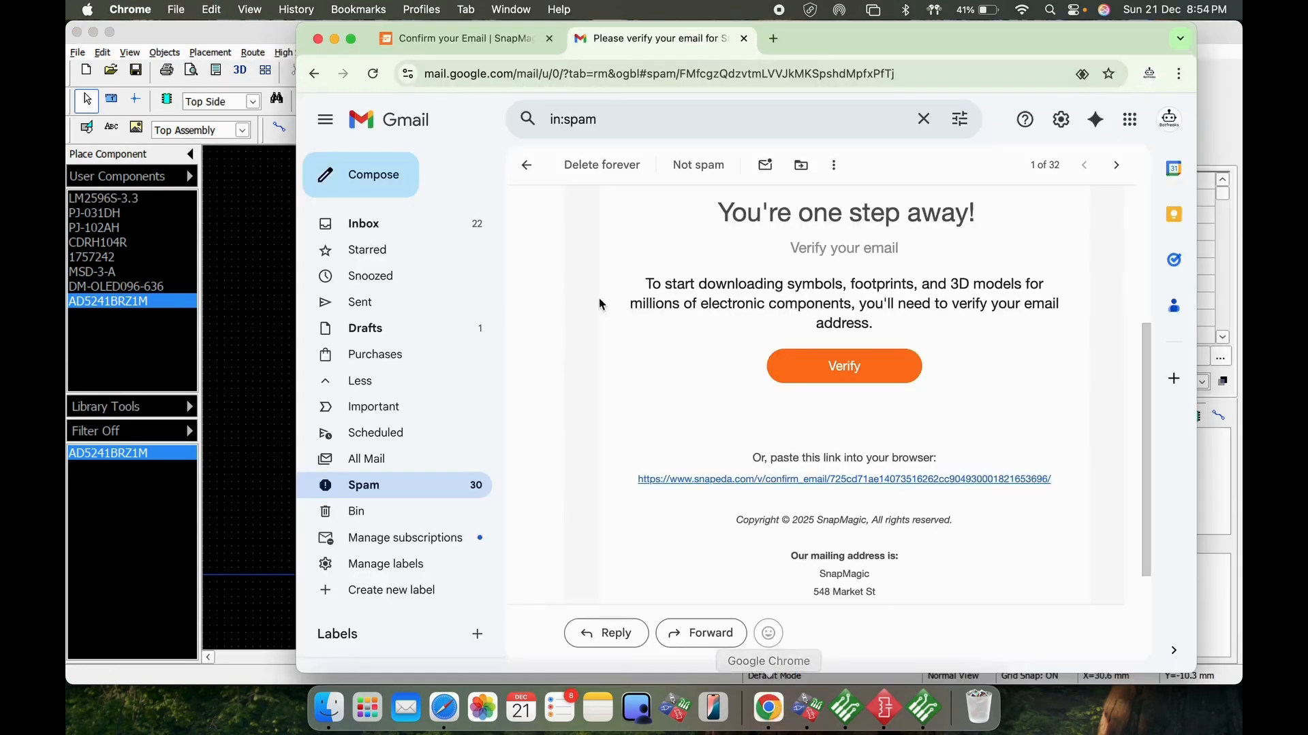
pyautogui.click(244, 448)
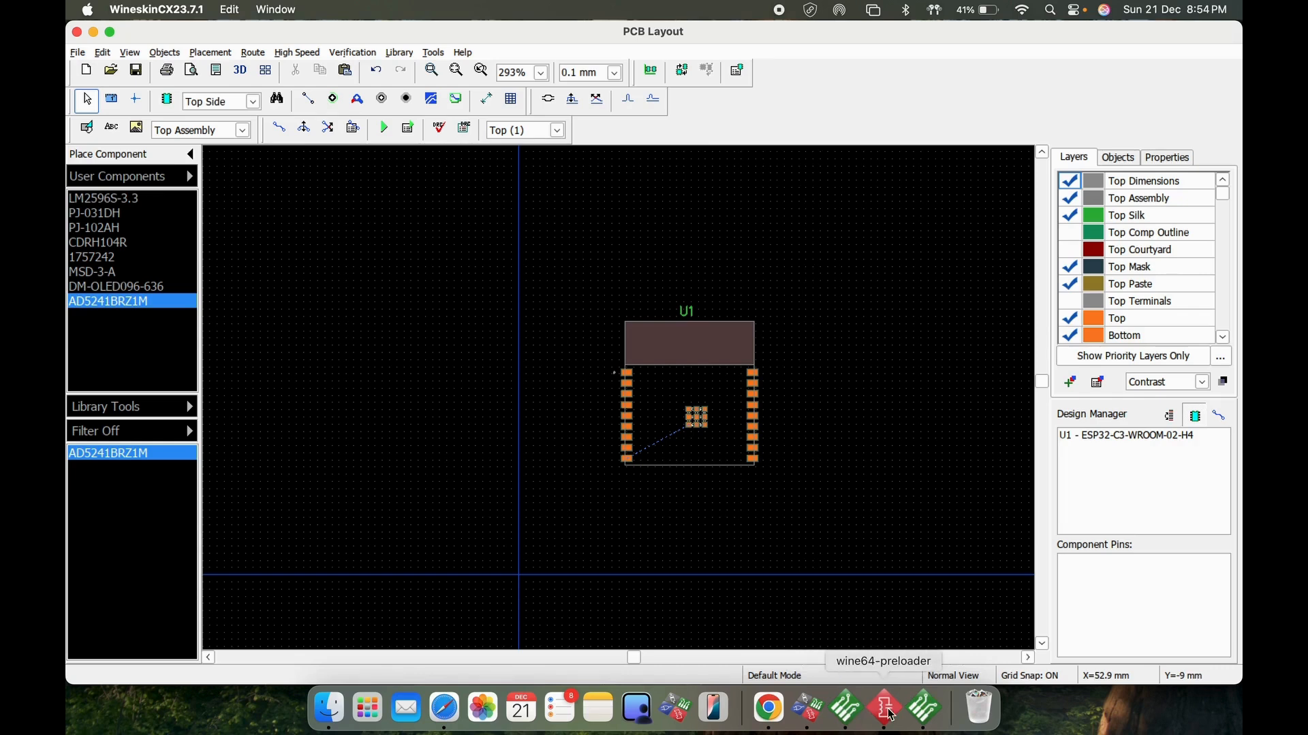
pyautogui.click(886, 709)
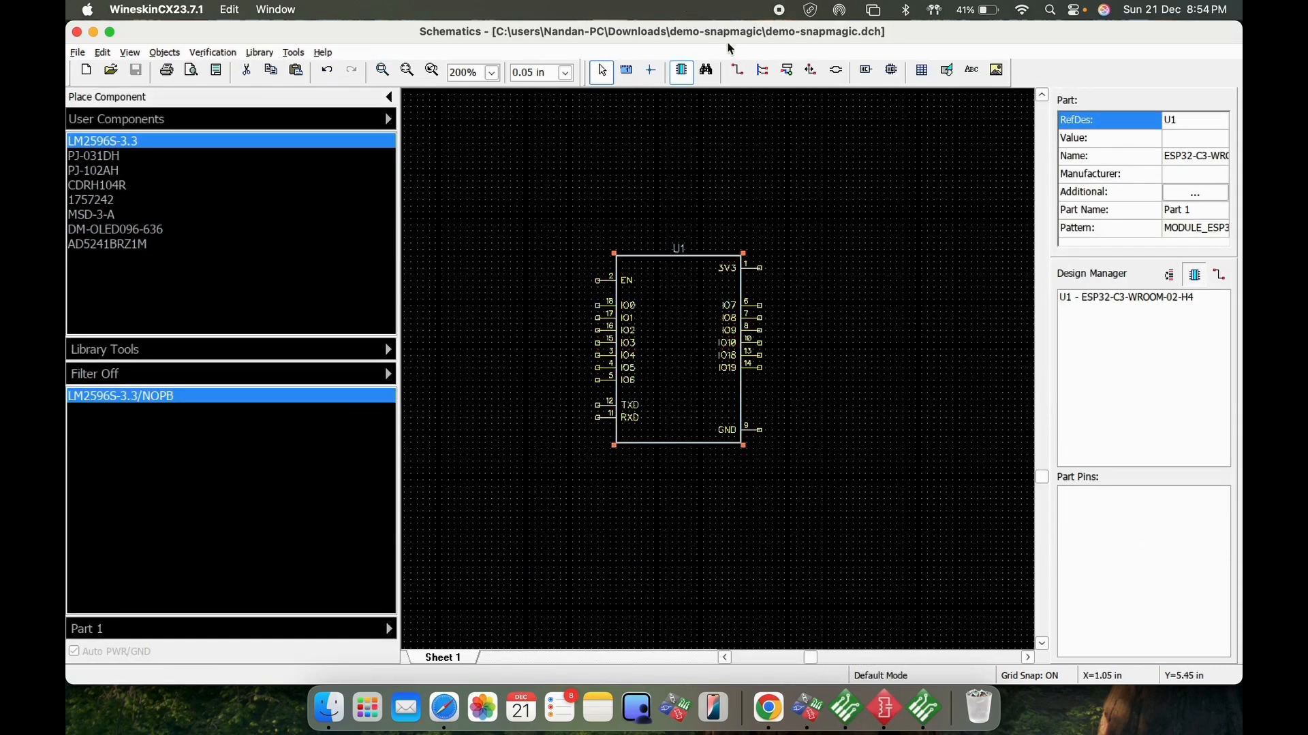
pyautogui.click(706, 70)
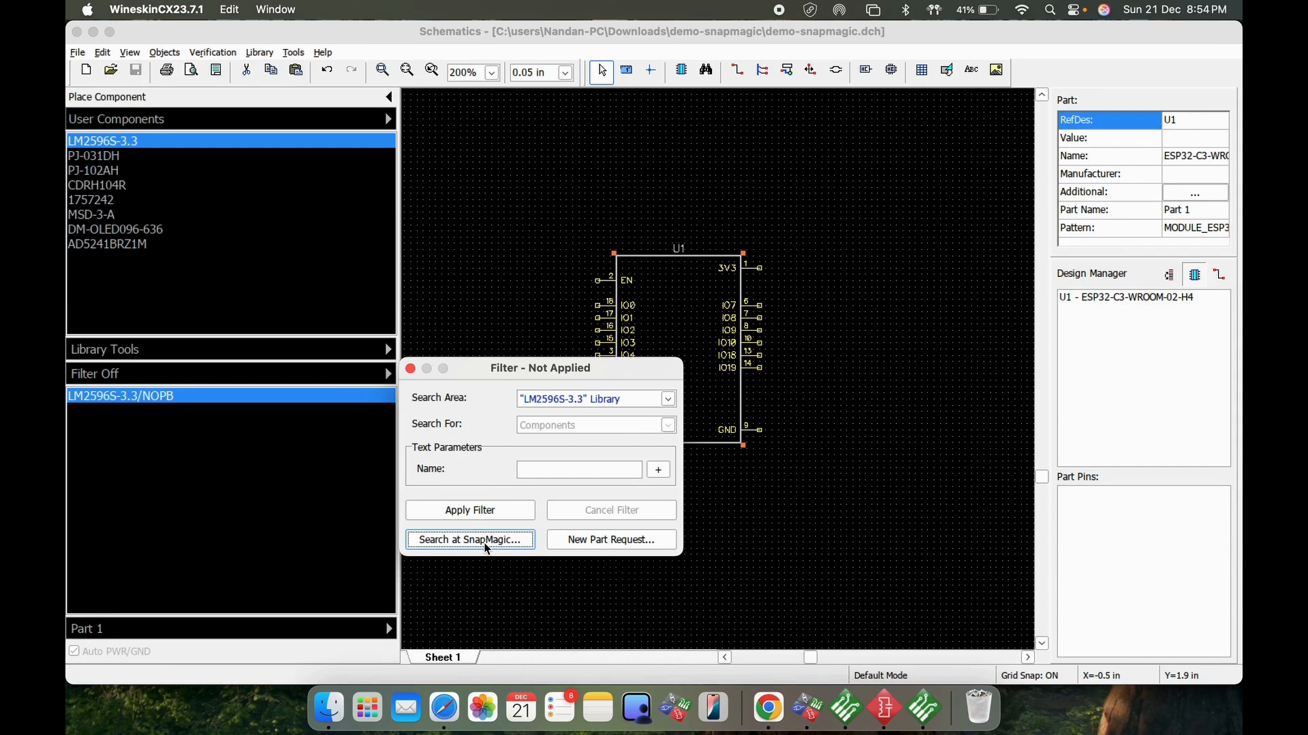
pyautogui.click(840, 572)
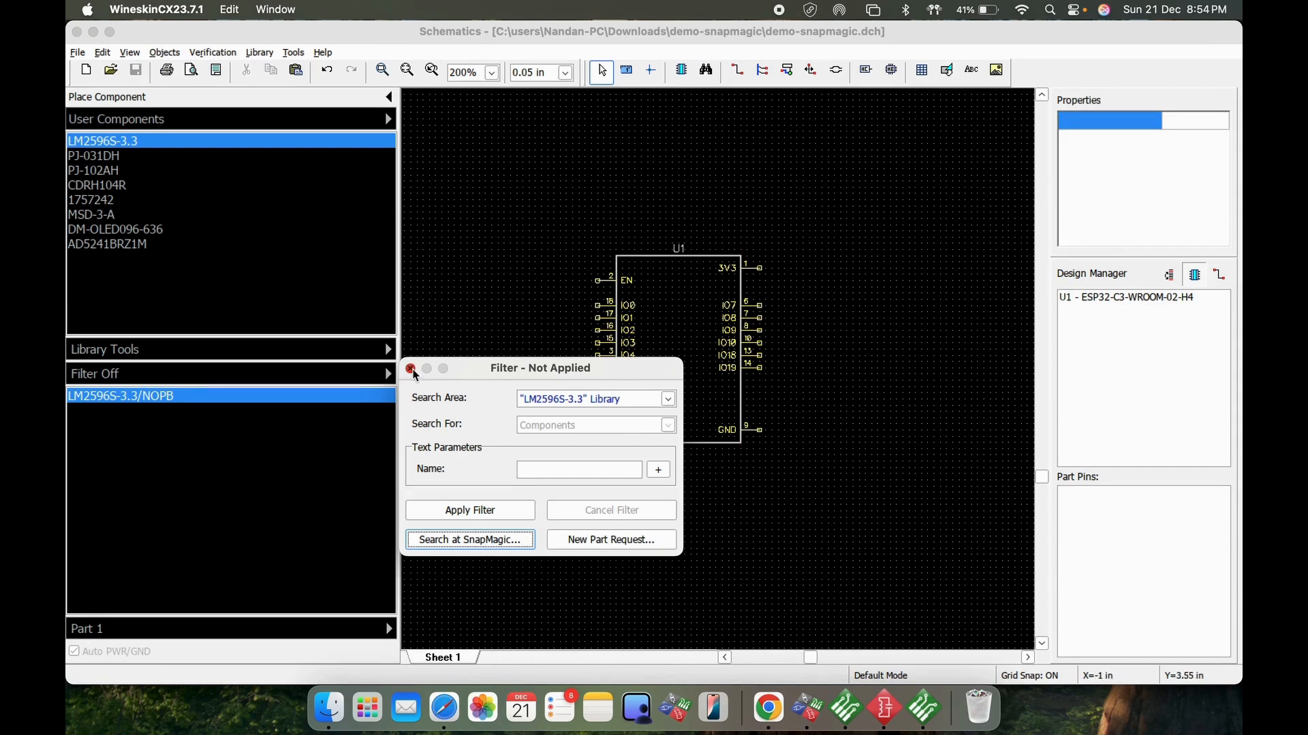
pyautogui.click(411, 370)
pyautogui.click(926, 708)
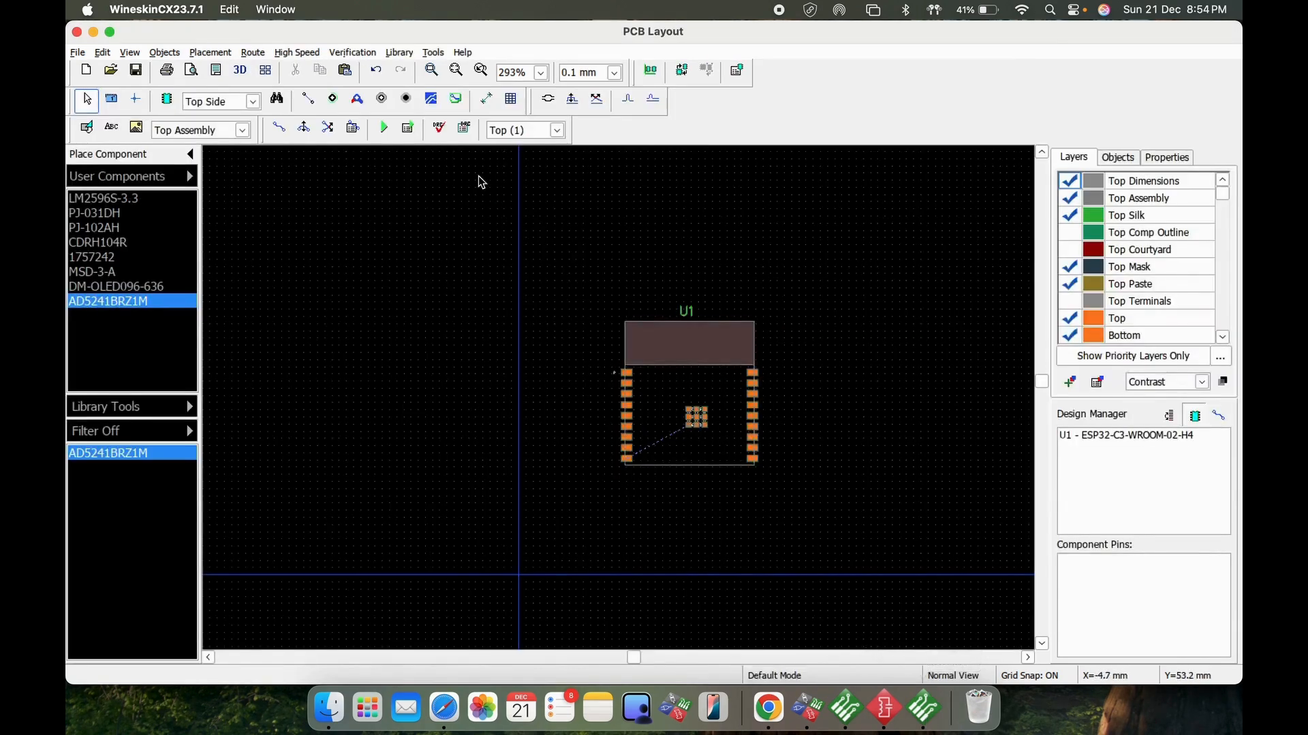
pyautogui.click(240, 70)
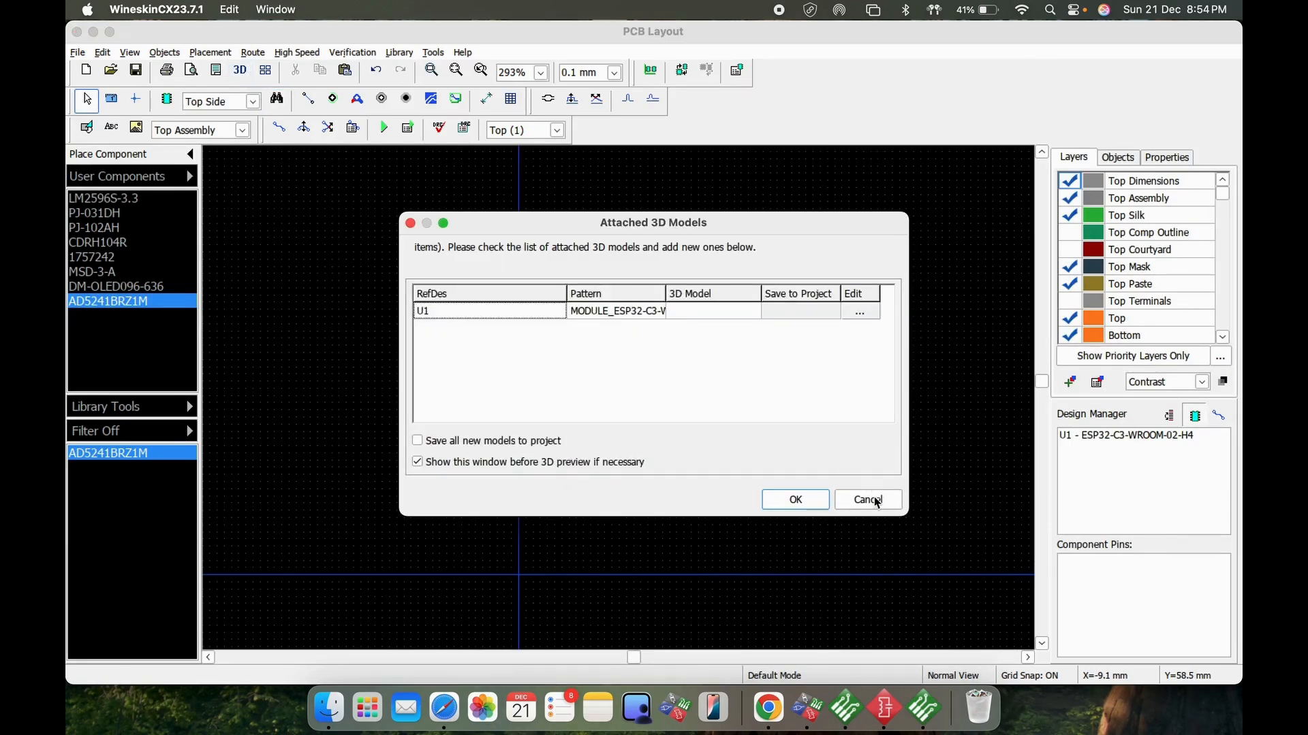
pyautogui.click(868, 500)
# Open the SnapMagic component search from the PCB layout and search for esp32-c3
pyautogui.click(276, 99)
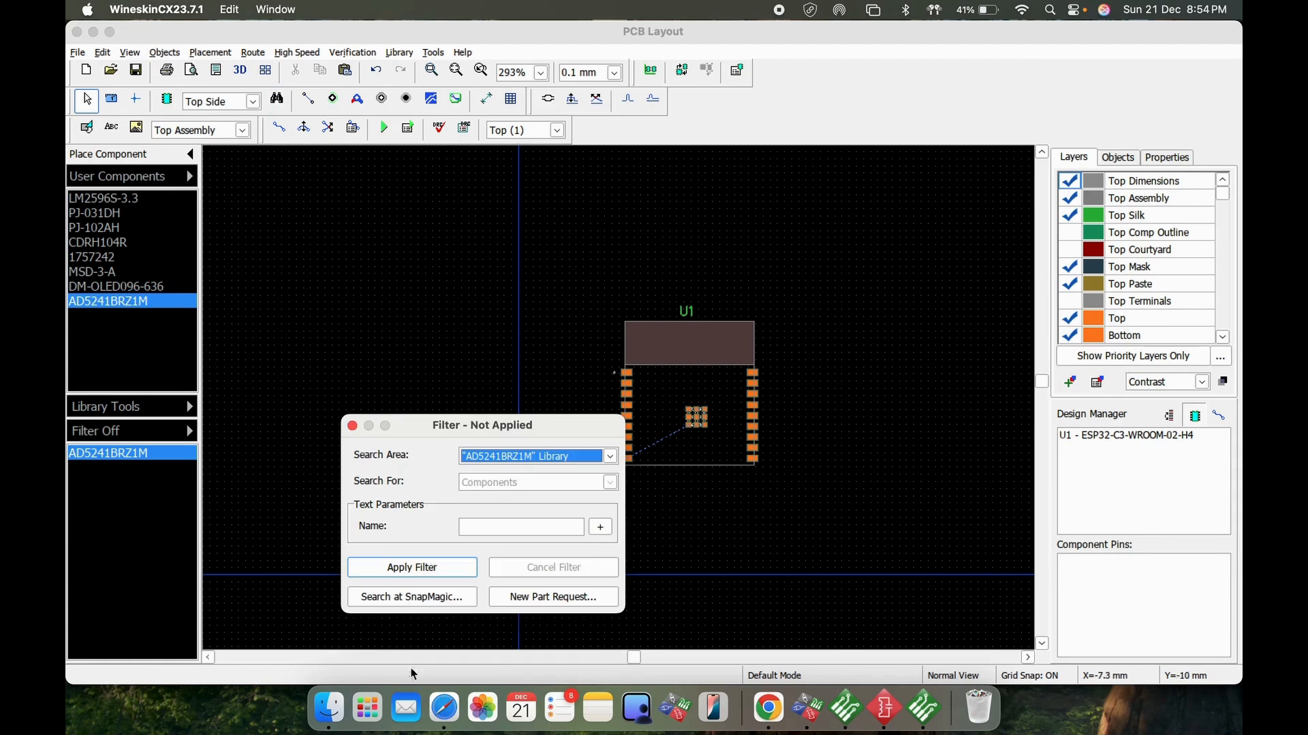
pyautogui.click(427, 596)
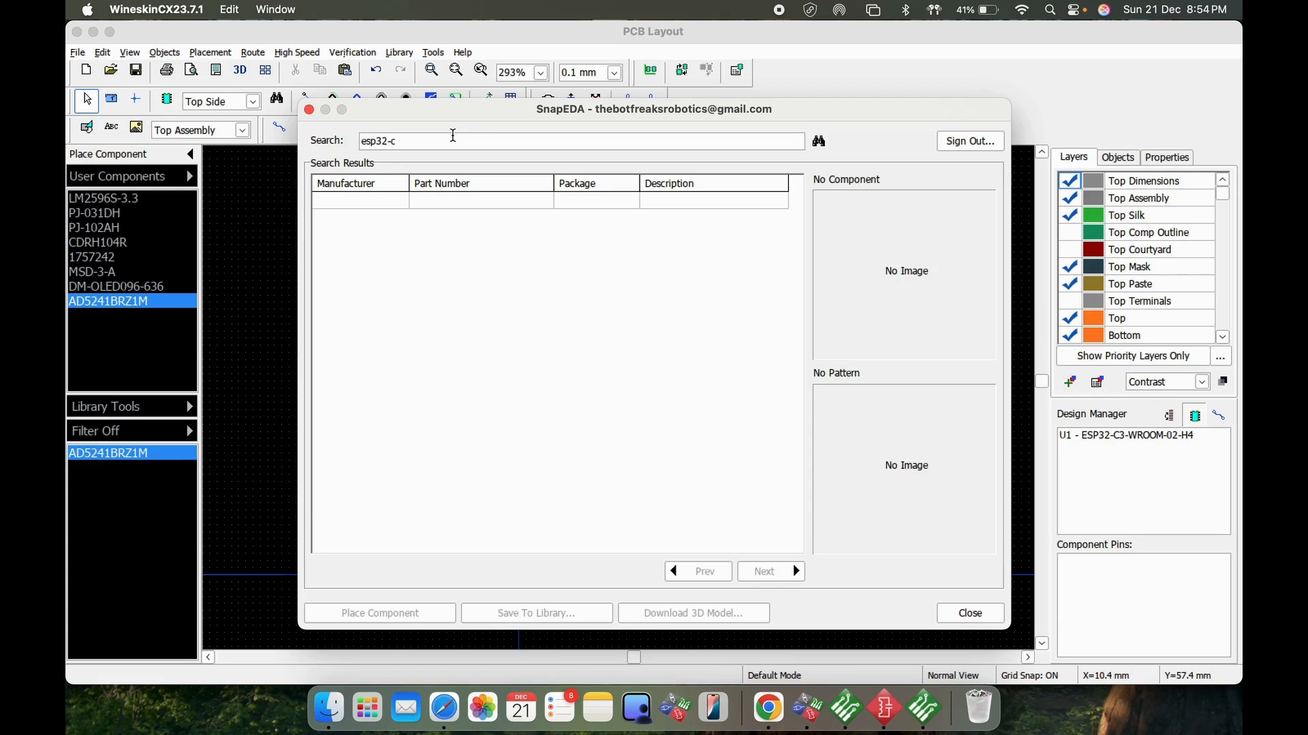
pyautogui.click(818, 141)
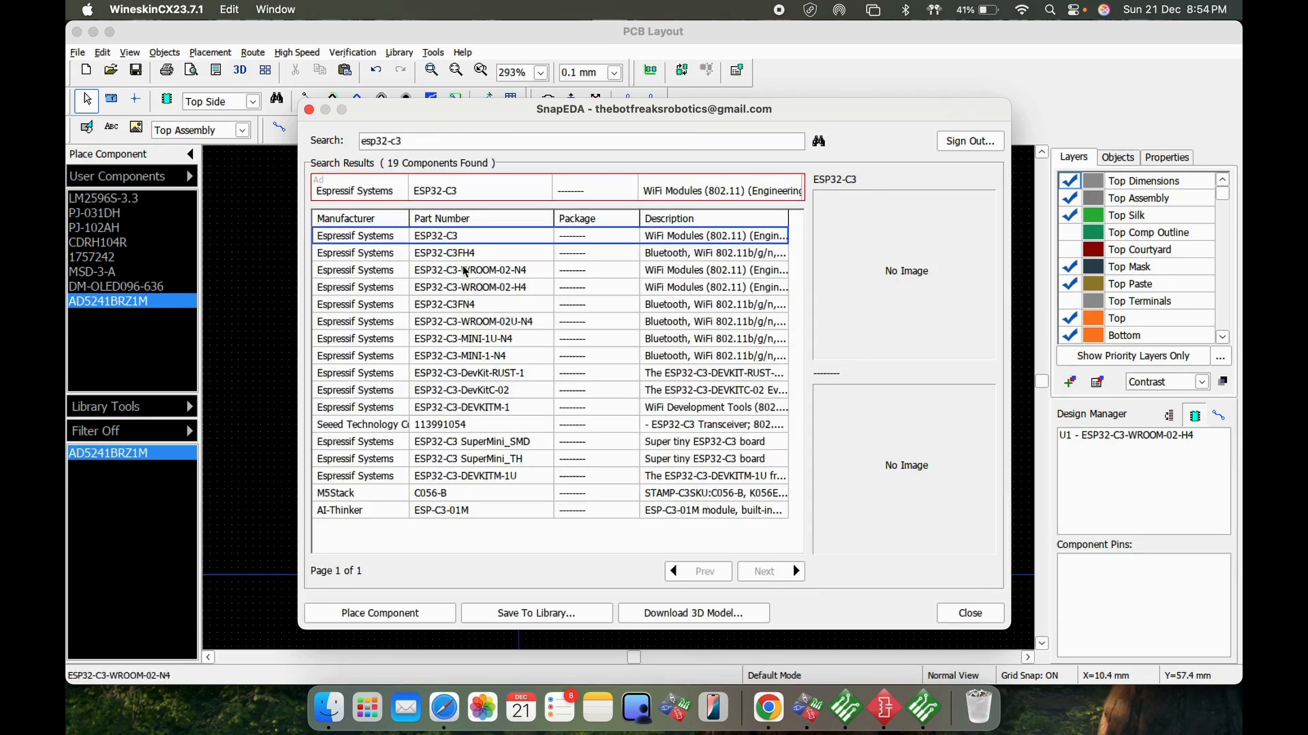
# Download the ESP32-C3-WROOM-02-H4 3D model as ESP32-C3-WROOM-02-H4.step into the OLED-096 folder, and close the search
pyautogui.click(471, 288)
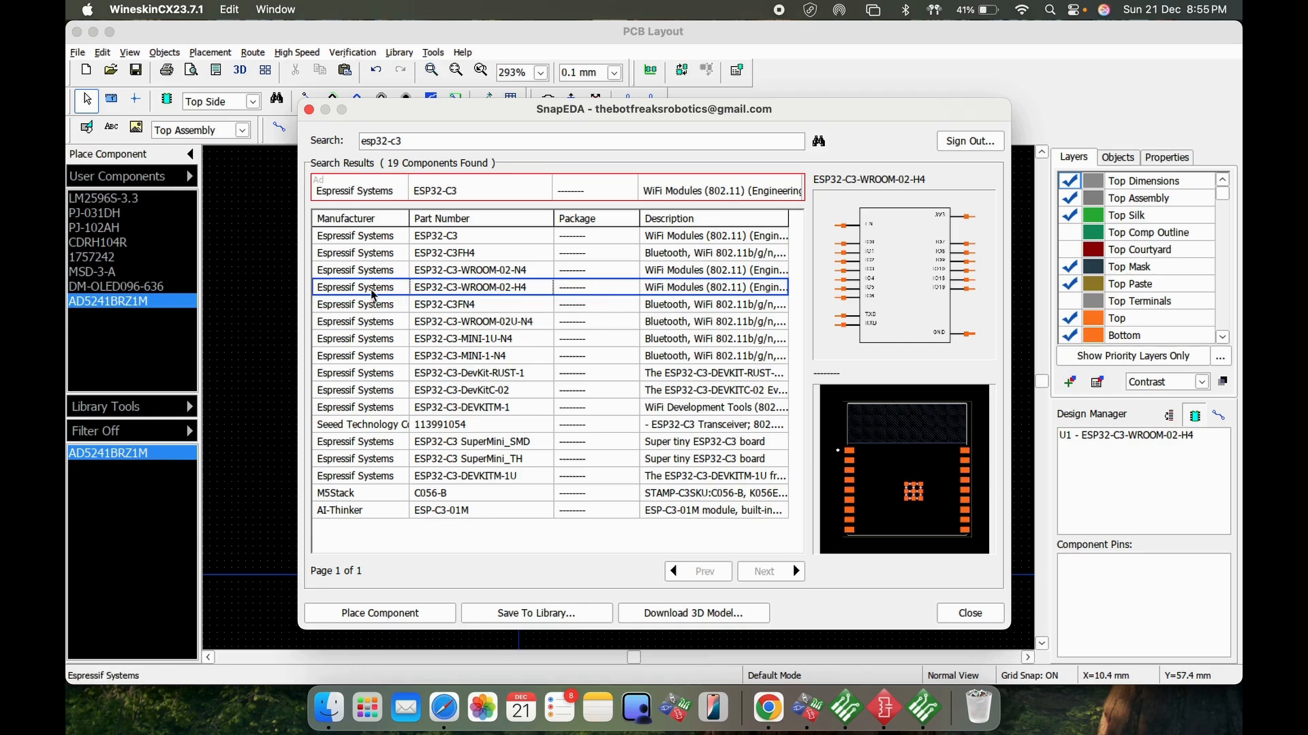
pyautogui.click(695, 615)
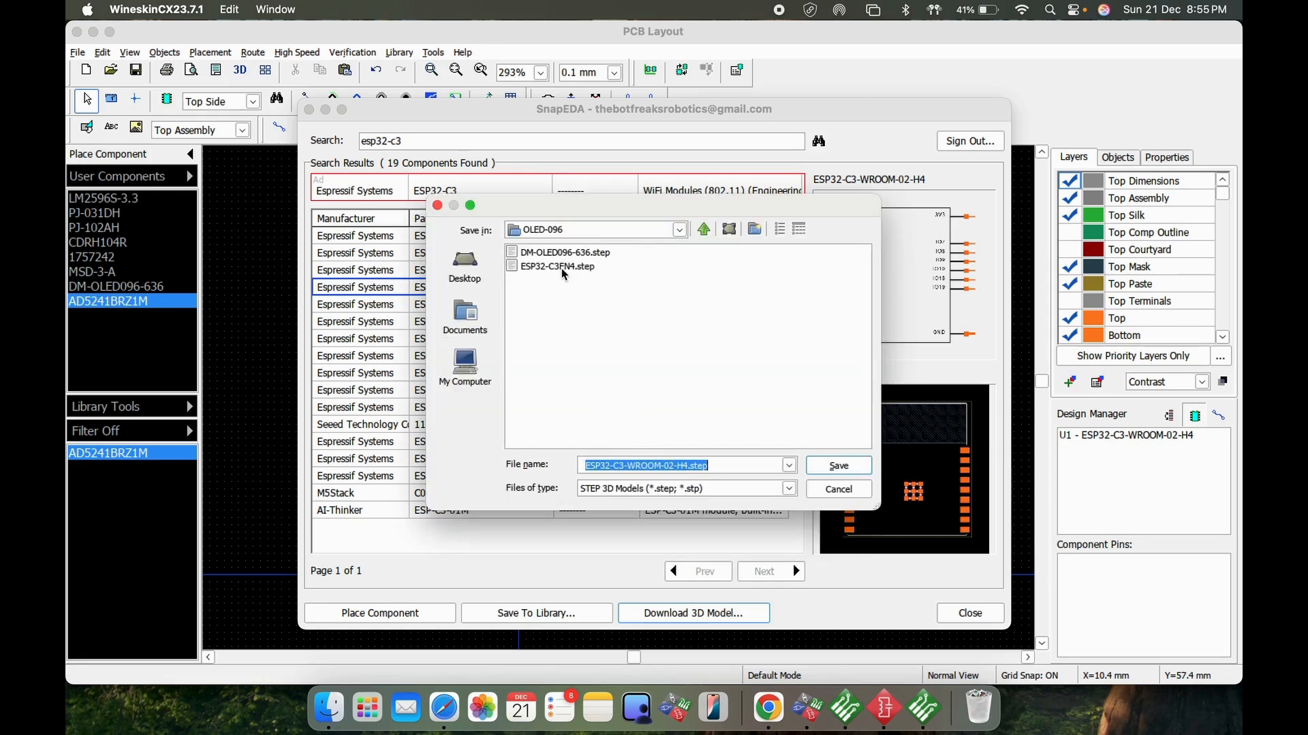
pyautogui.click(837, 464)
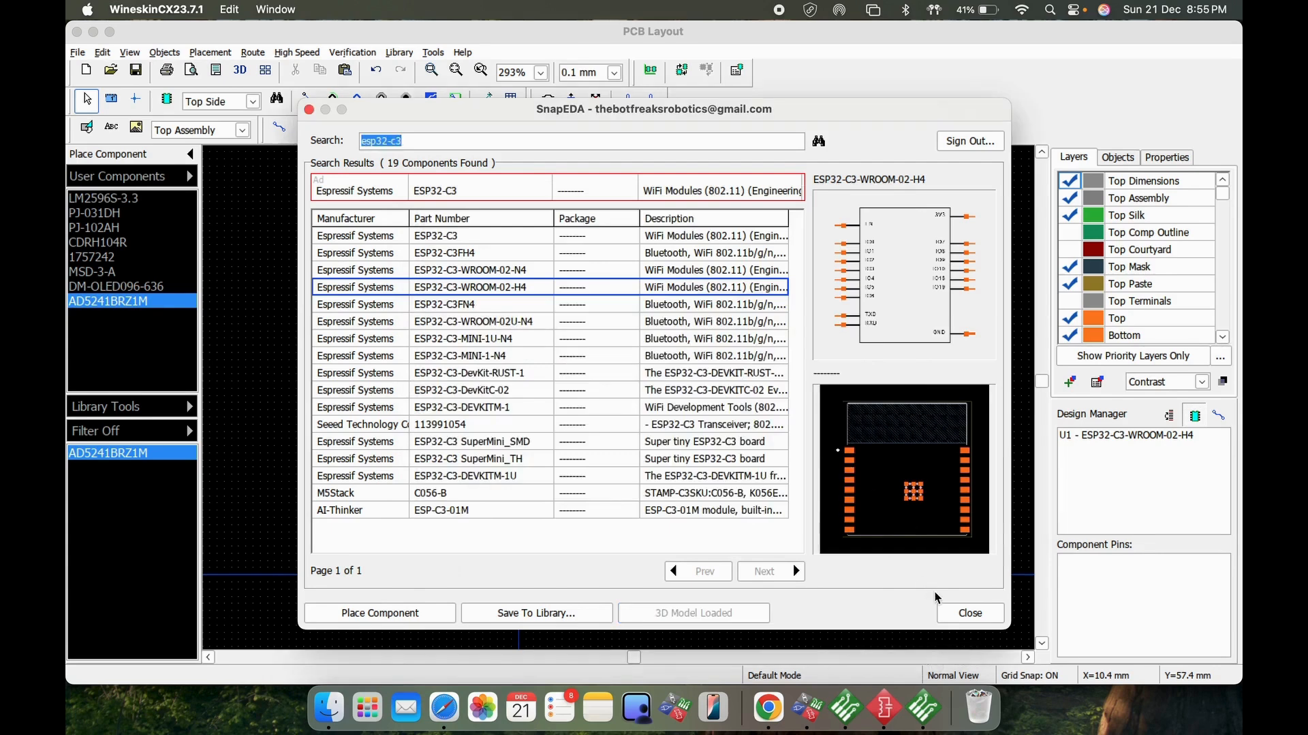
pyautogui.click(967, 613)
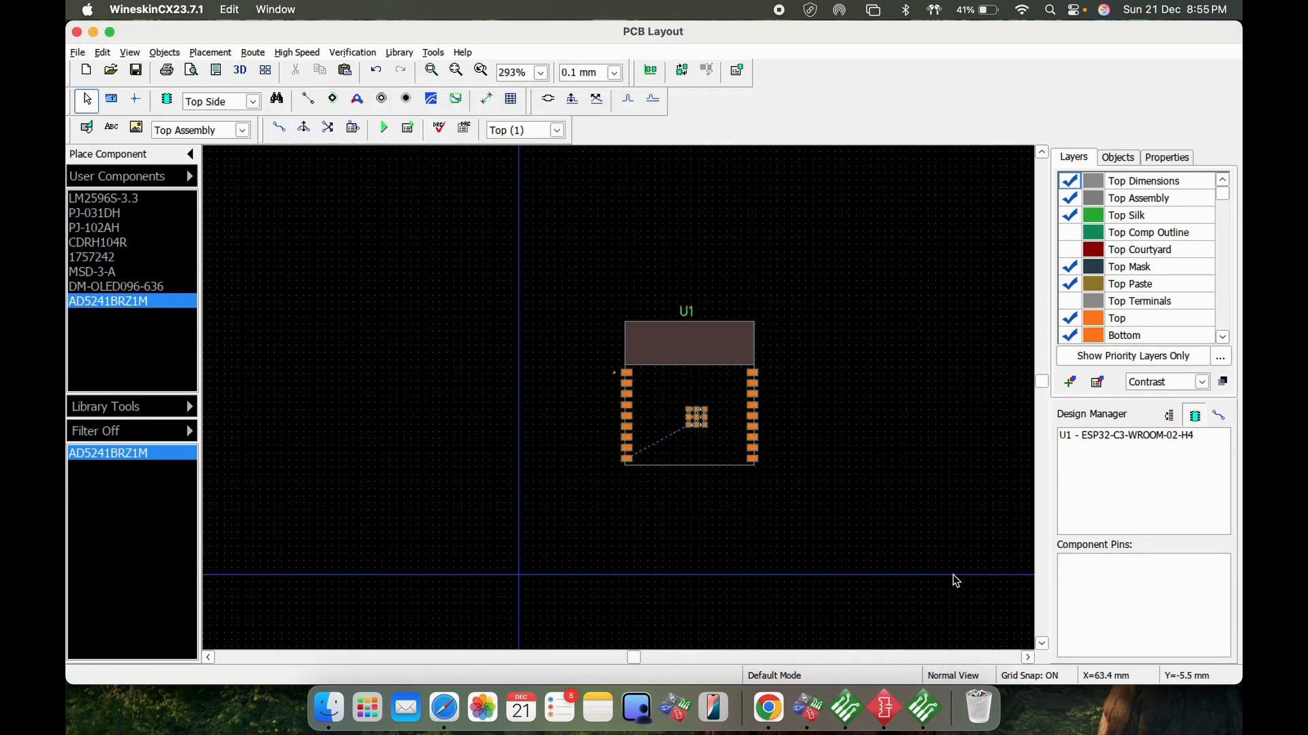
# Load ESP32-C3-WROOM-02-H4.step as the 3D model for component U1
pyautogui.click(631, 391)
pyautogui.rightClick(679, 388)
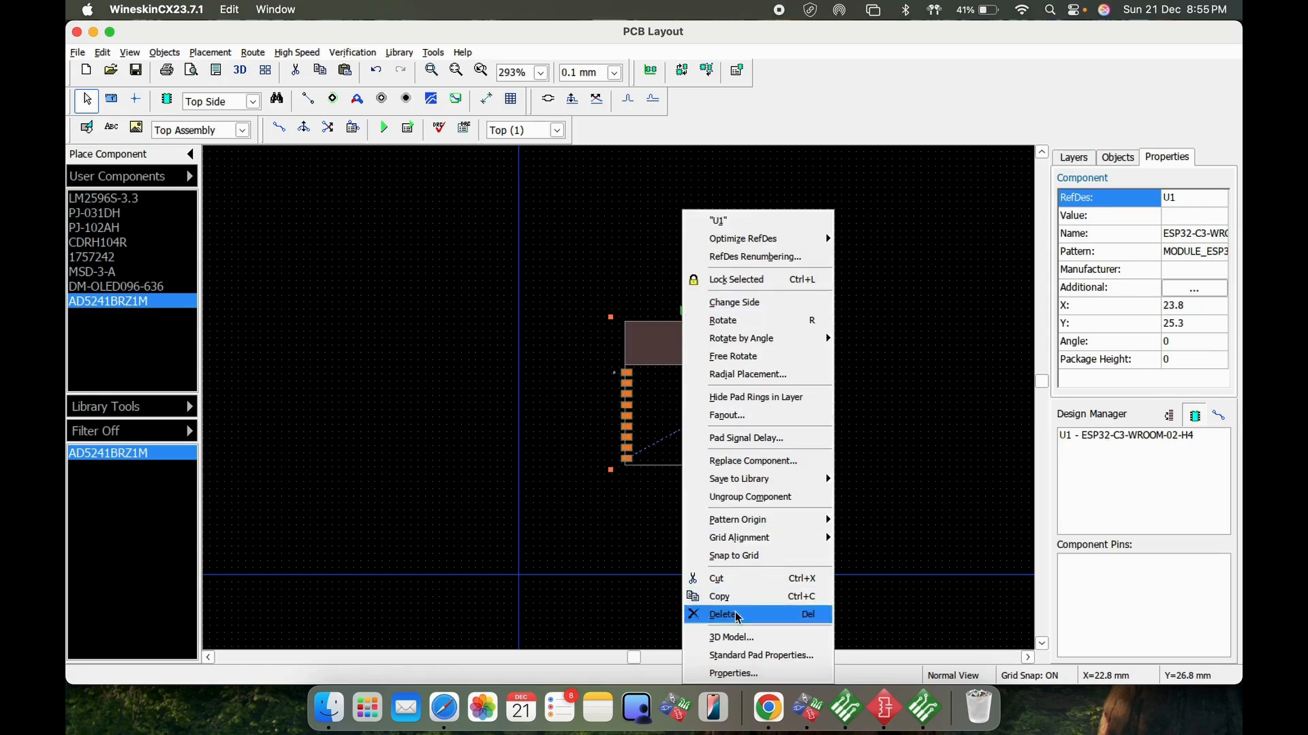
pyautogui.click(734, 639)
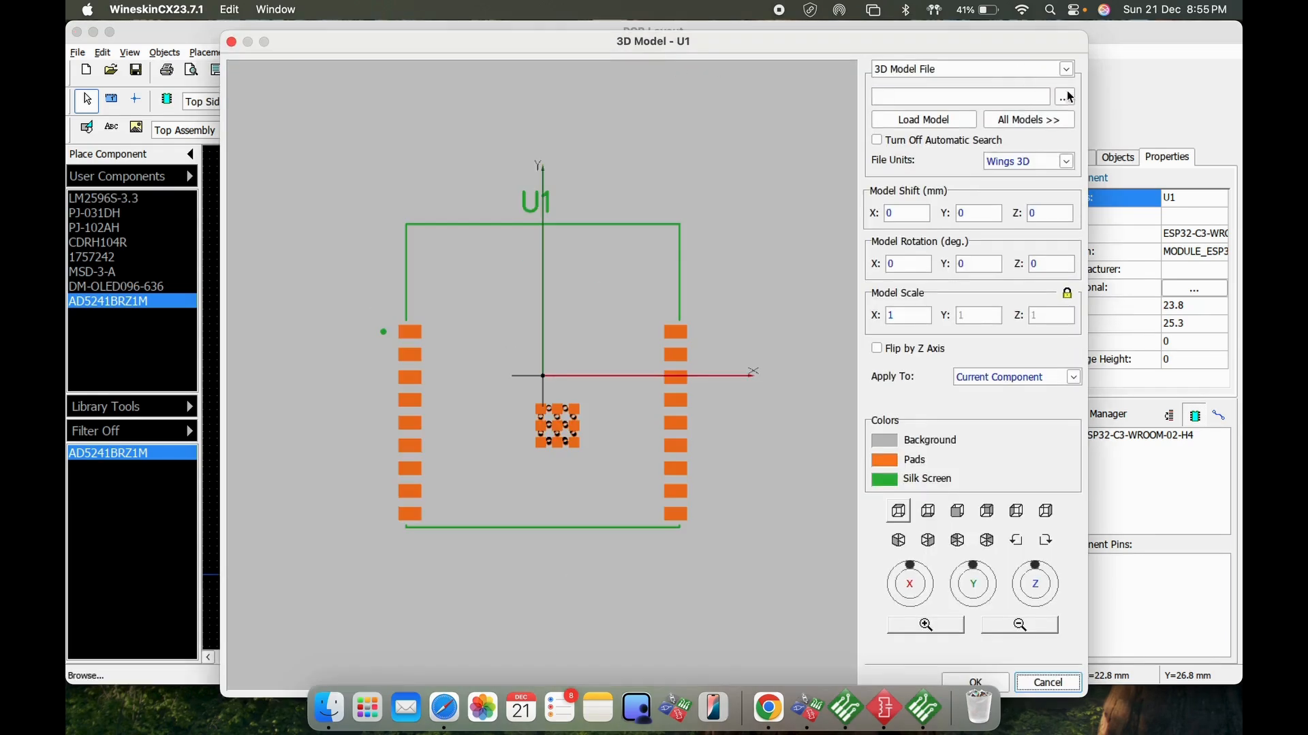
pyautogui.click(1067, 97)
pyautogui.doubleClick(581, 285)
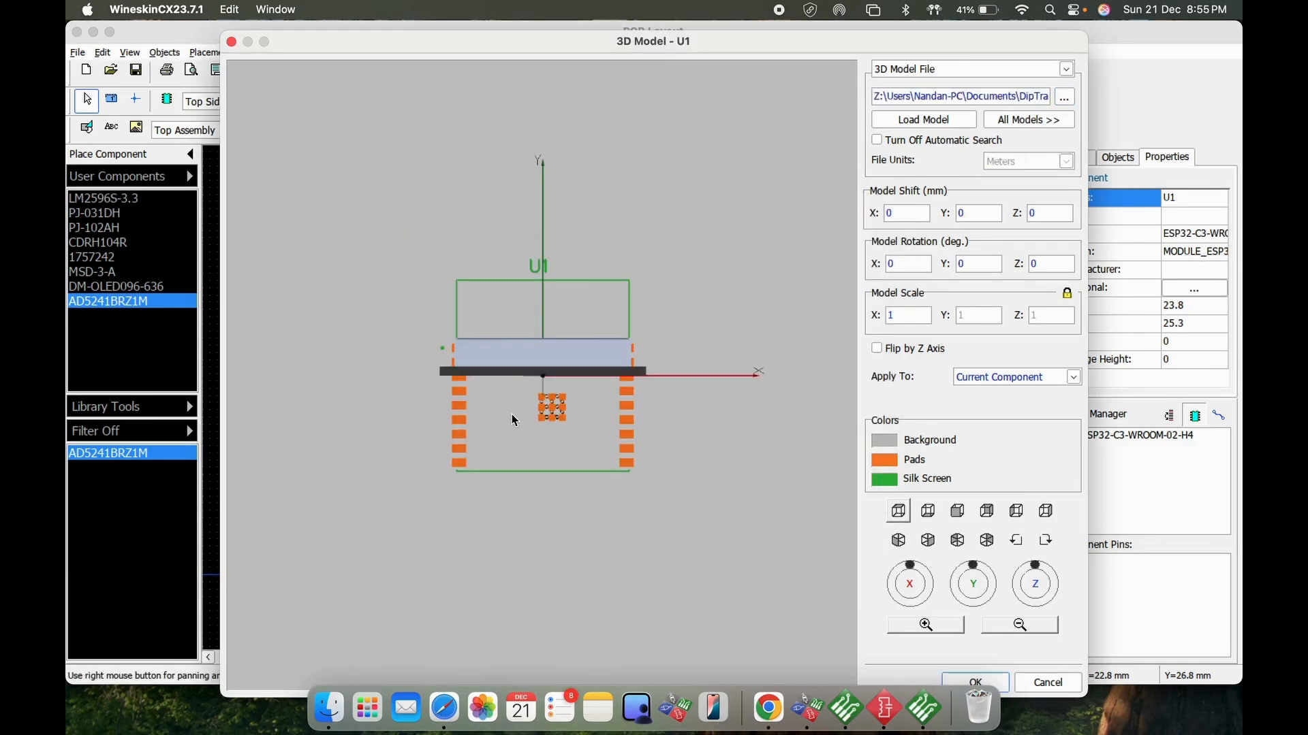
# Set U1's model rotation about X to 90 degrees and check its alignment with the footprint from a tilted angle
pyautogui.moveTo(514, 415)
pyautogui.mouseDown()
pyautogui.moveTo(506, 543)
pyautogui.moveTo(517, 470)
pyautogui.moveTo(502, 375)
pyautogui.moveTo(519, 504)
pyautogui.moveTo(585, 439)
pyautogui.moveTo(711, 460)
pyautogui.moveTo(518, 405)
pyautogui.mouseUp()
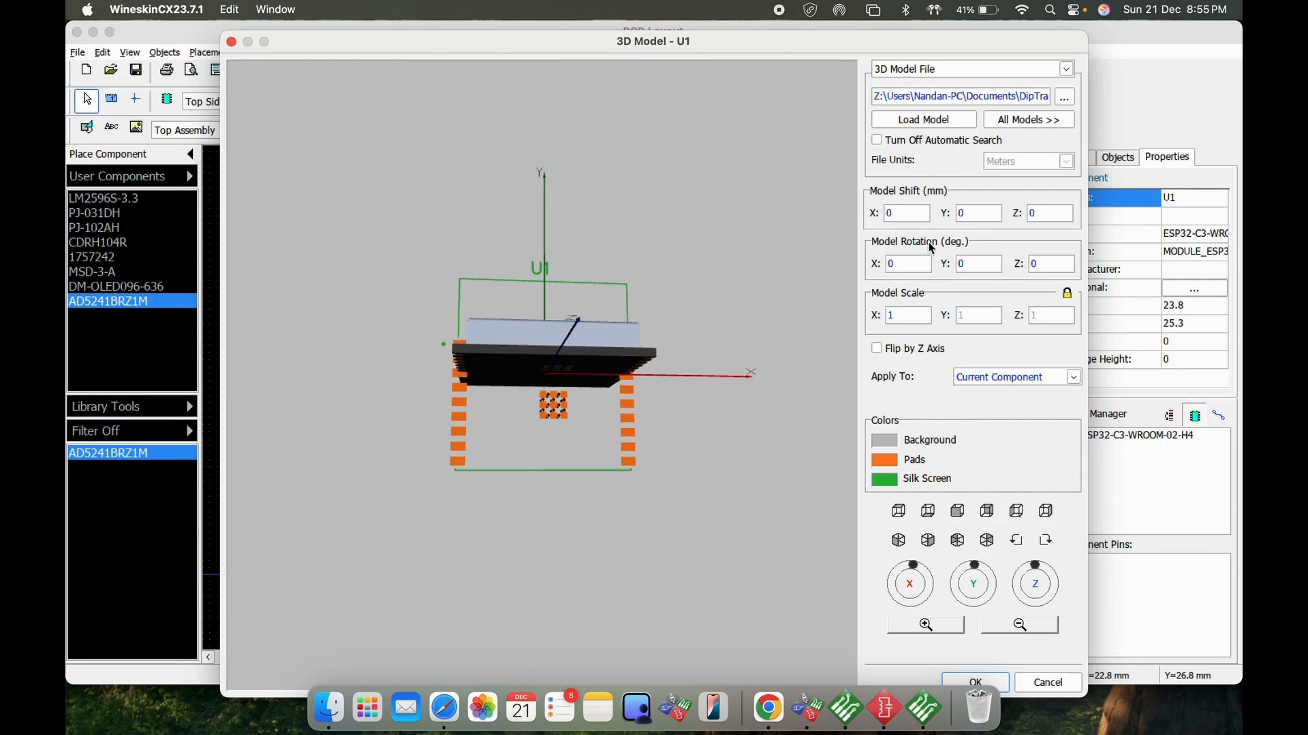
pyautogui.doubleClick(919, 263)
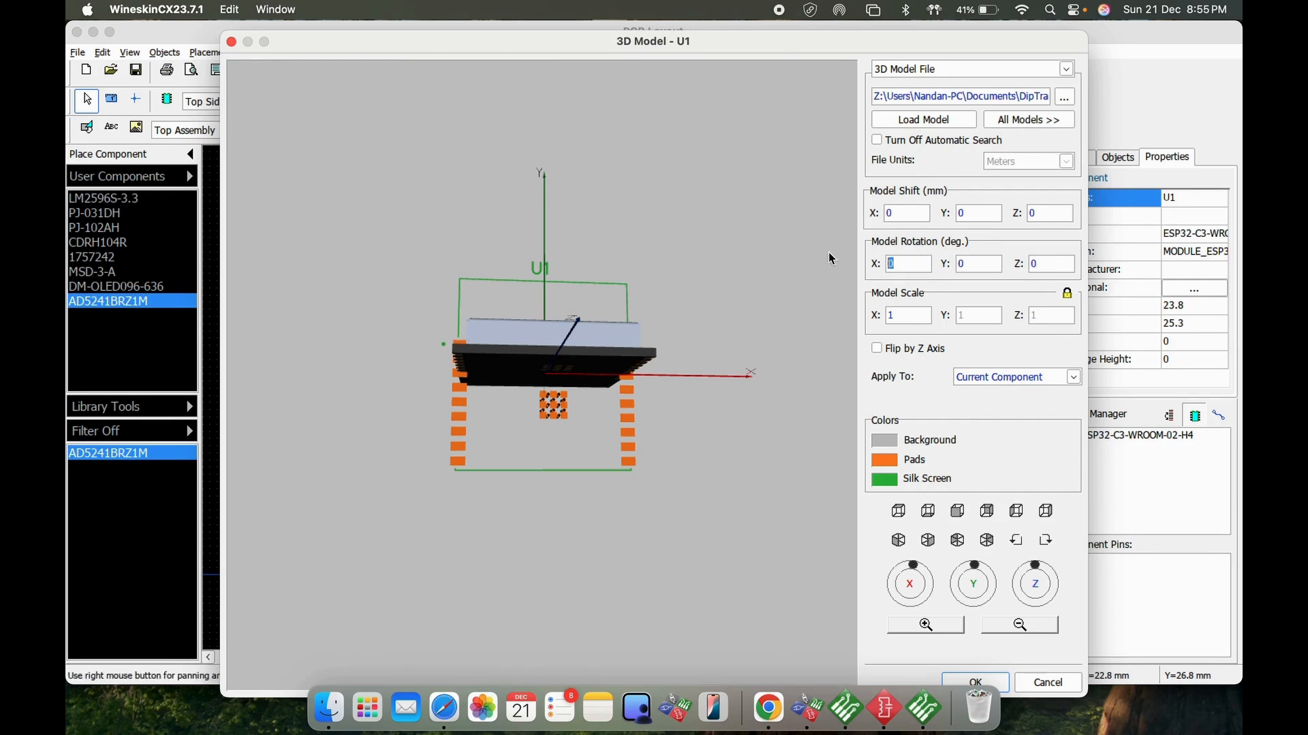
pyautogui.write('90')
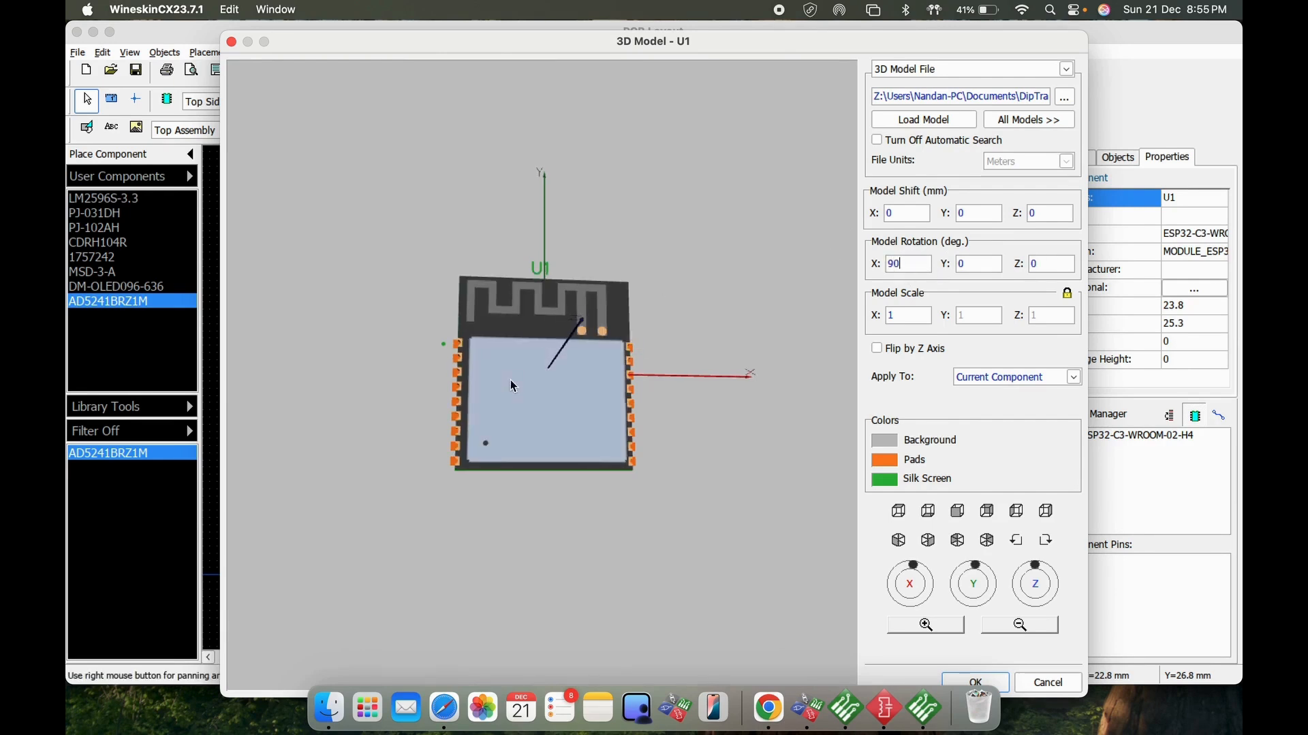
pyautogui.moveTo(518, 383); pyautogui.dragTo(528, 133)
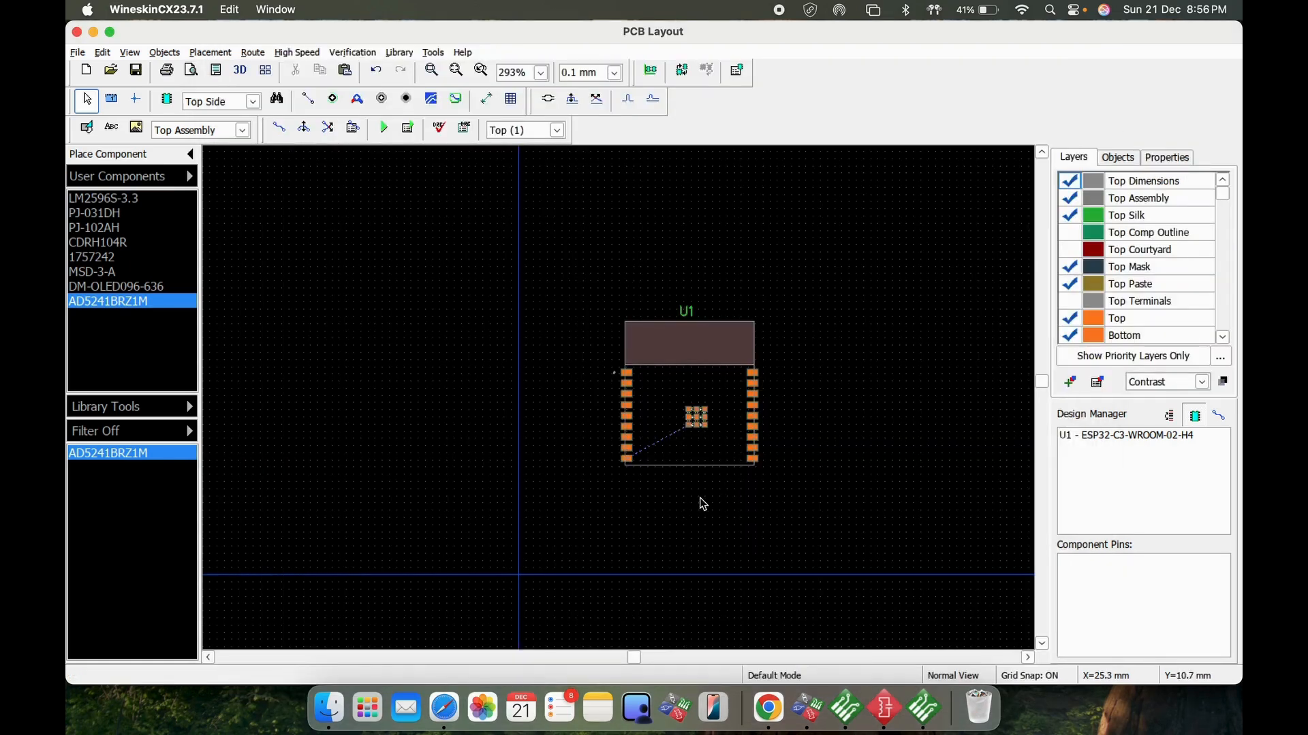